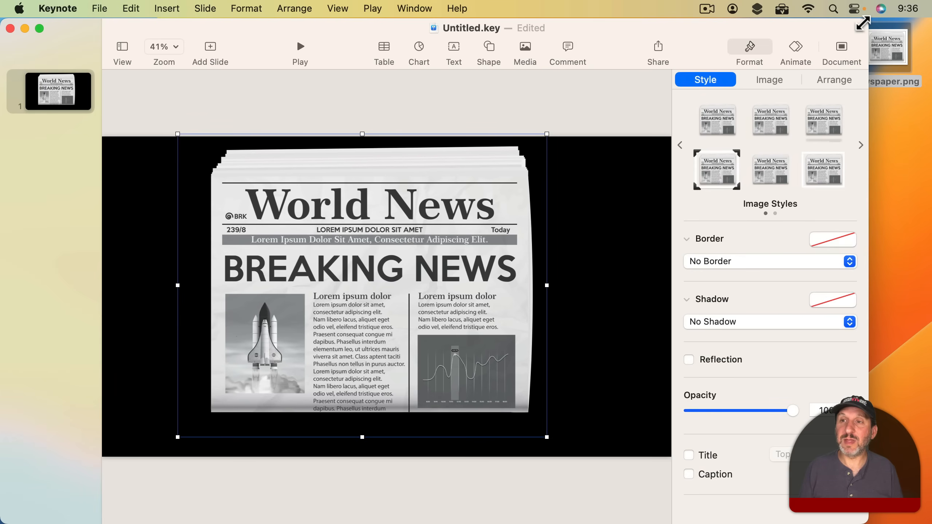
Enlarge the presentation window to fill the screen and center the newspaper image on the slide.
{"action": "double_click", "coordinate": [862, 22]}
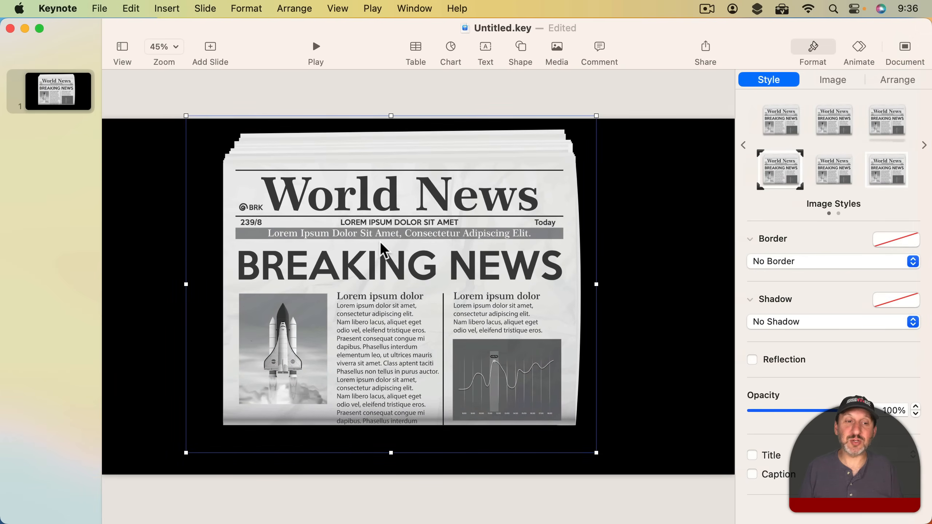
{"action": "left_click_drag", "start_coordinate": [380, 241], "coordinate": [423, 263]}
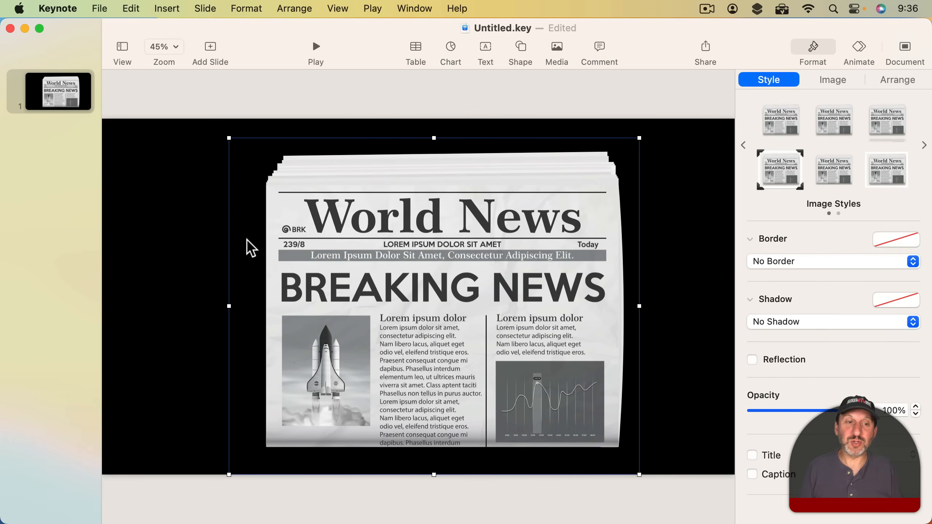
{"action": "left_click_drag", "start_coordinate": [447, 296], "coordinate": [431, 287]}
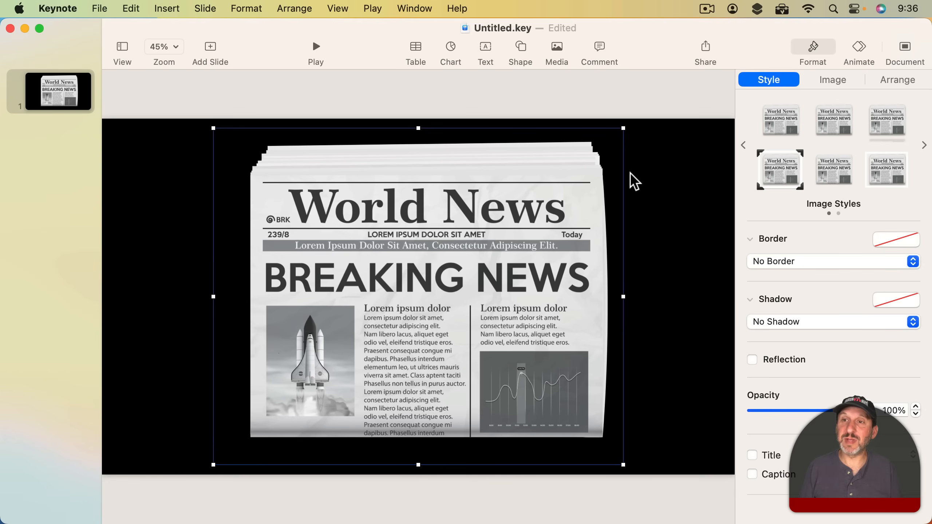
Preview the Spin, Swoosh, Twirl and Pop build-in effects on the newspaper image.
{"action": "left_click", "coordinate": [859, 46]}
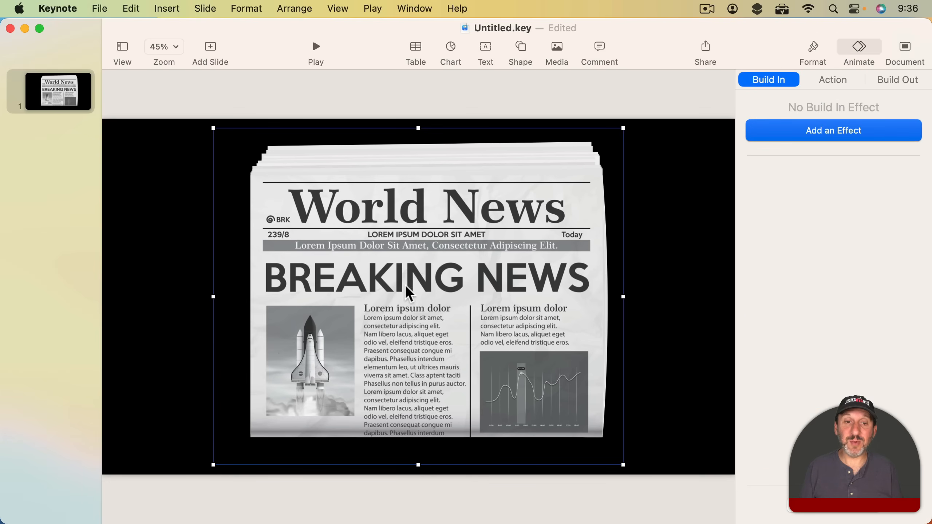
{"action": "left_click", "coordinate": [804, 137]}
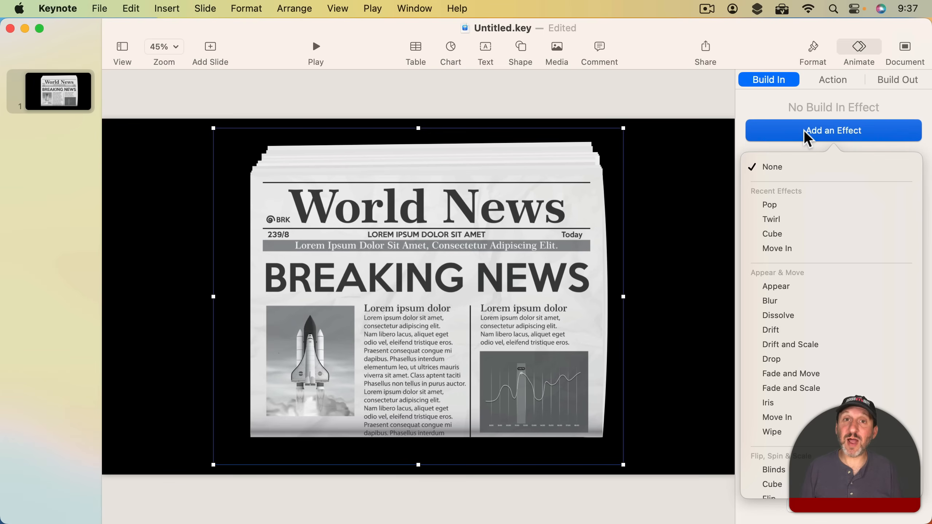
{"action": "scroll", "coordinate": [799, 330], "scroll_direction": "down", "scroll_amount": 5}
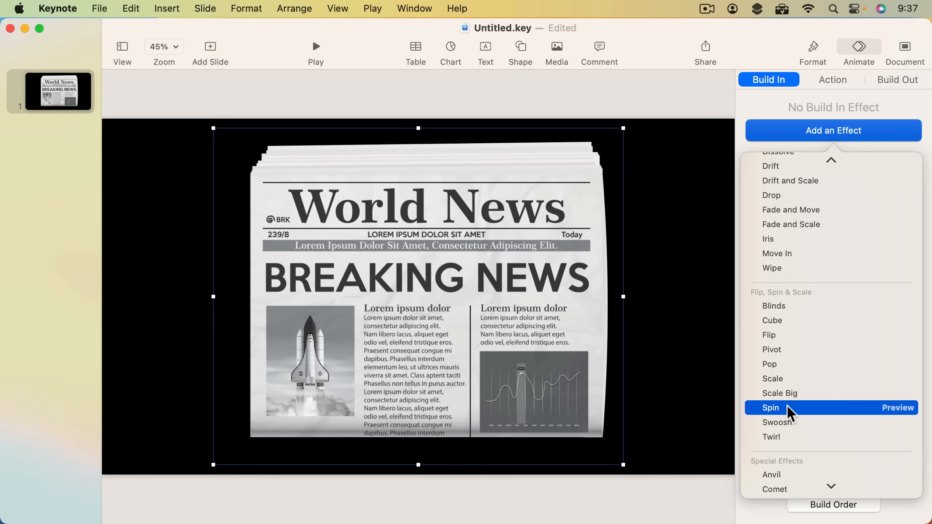
{"action": "left_click", "coordinate": [893, 408]}
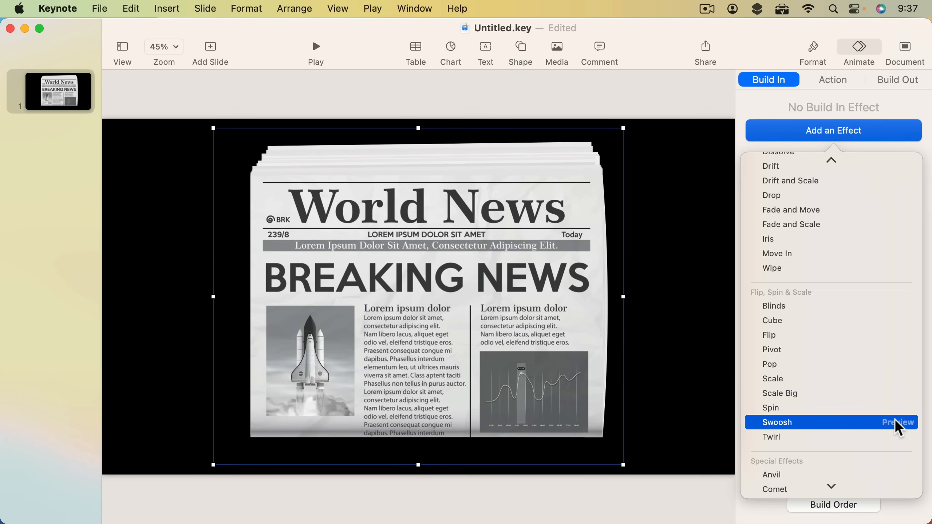
{"action": "left_click", "coordinate": [895, 421]}
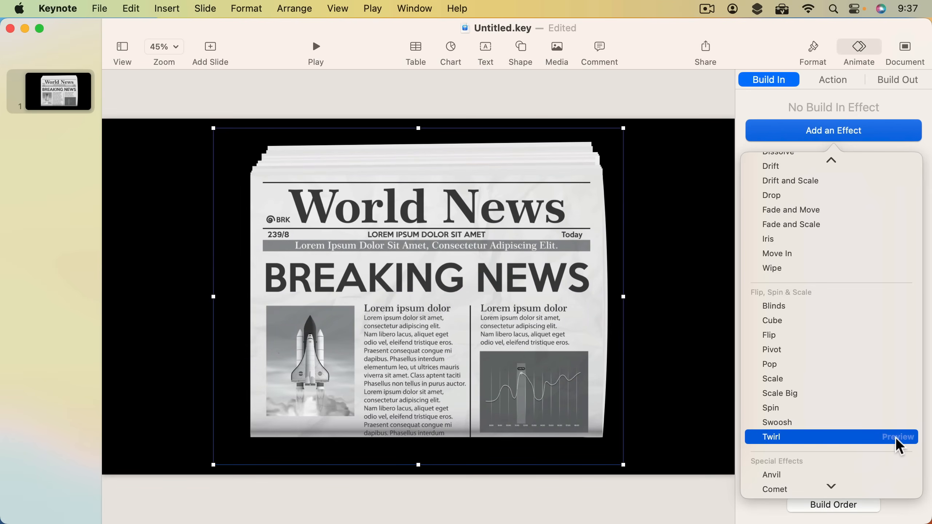
{"action": "left_click", "coordinate": [895, 437]}
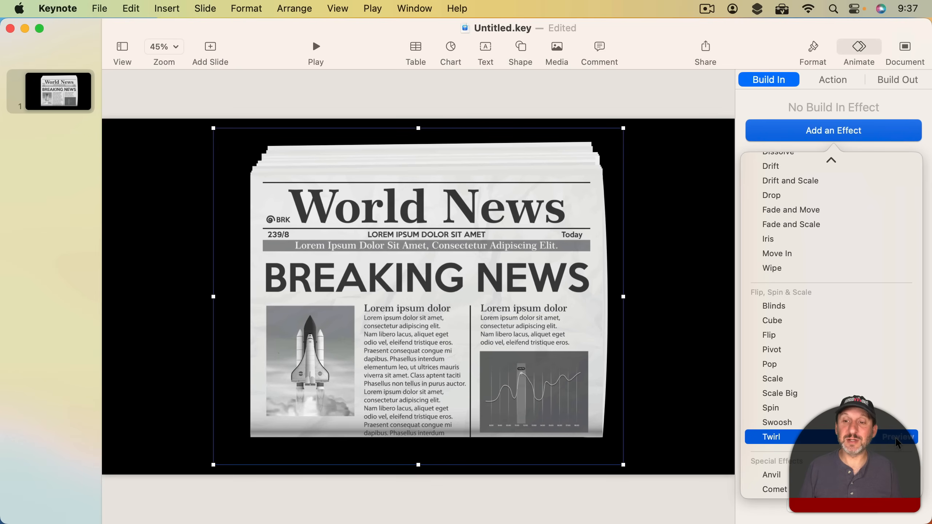
{"action": "left_click", "coordinate": [896, 363]}
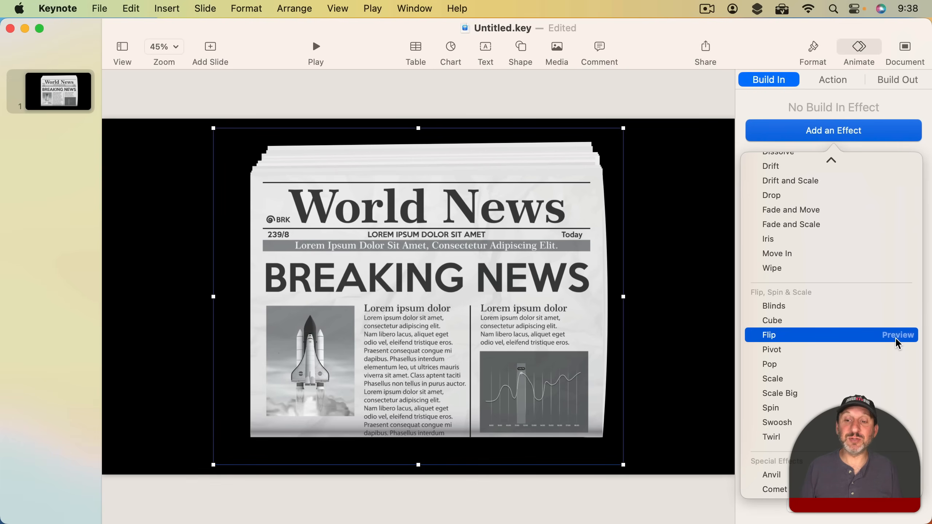
Try the Twirl build-in effect on the newspaper image and undo it.
{"action": "left_click", "coordinate": [866, 437]}
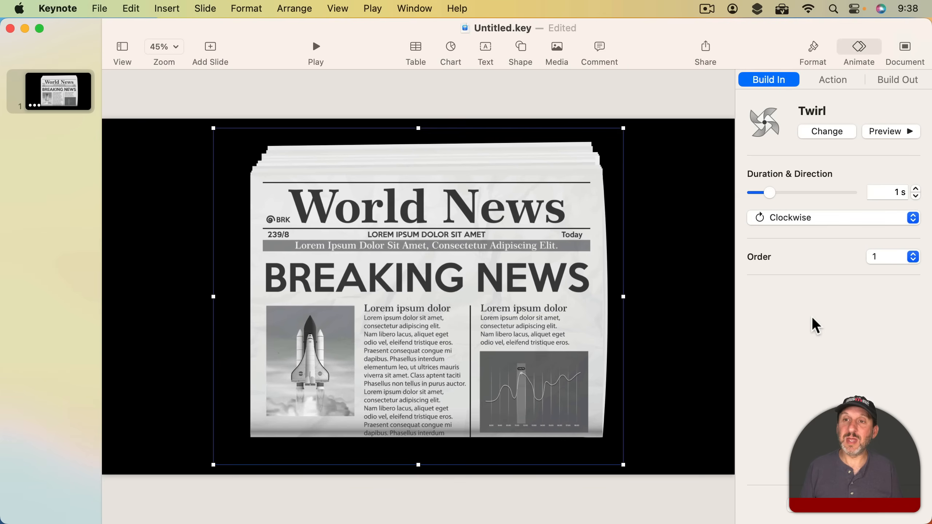
{"action": "key", "text": "super+z"}
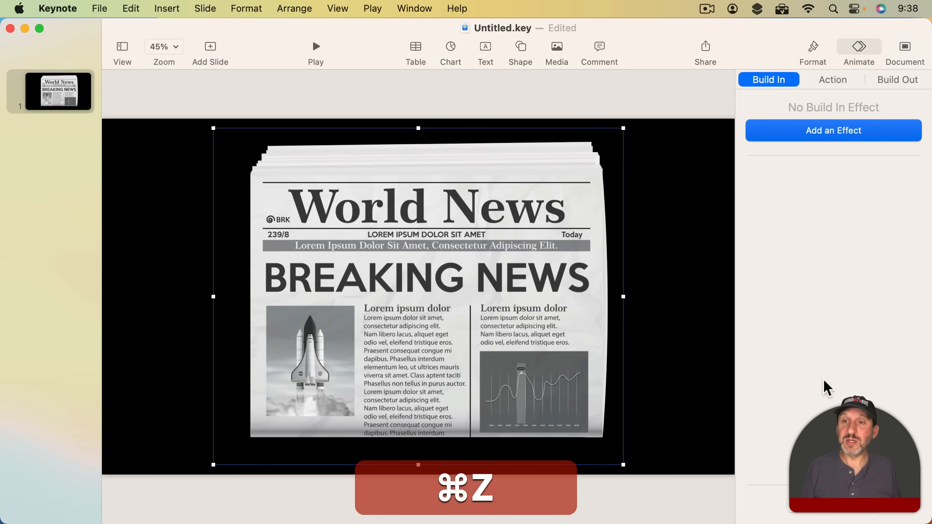
Preview the Rotate and Scale action effects on the newspaper image without adding either one.
{"action": "left_click", "coordinate": [838, 86]}
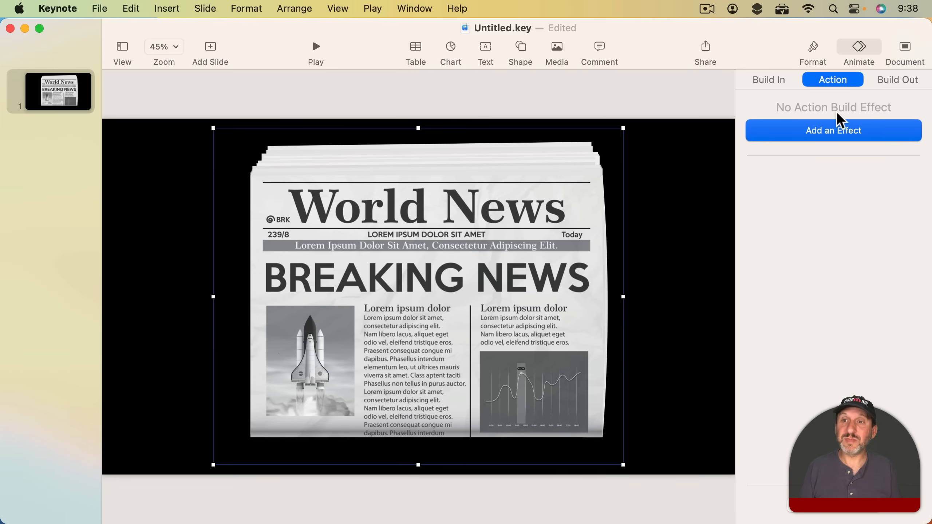
{"action": "left_click", "coordinate": [828, 130]}
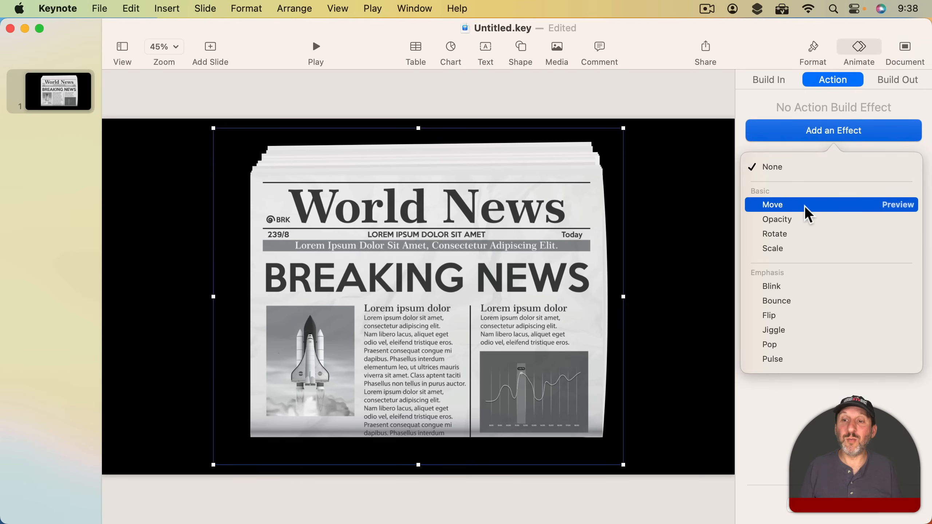
{"action": "left_click", "coordinate": [897, 232]}
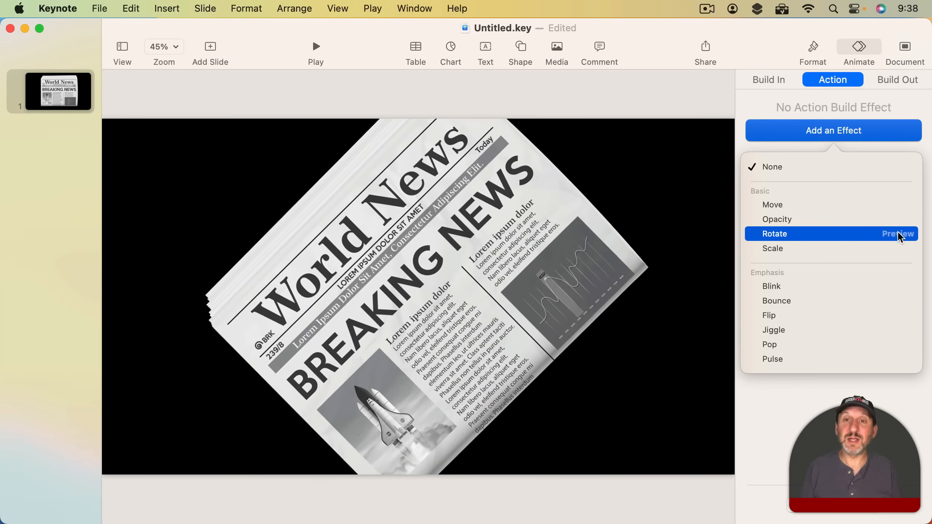
{"action": "left_click", "coordinate": [897, 245]}
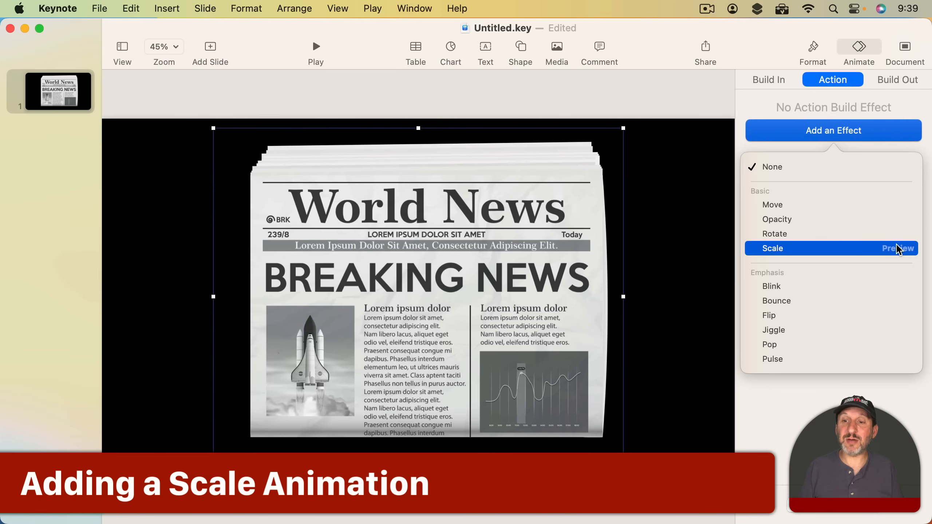
{"action": "left_click", "coordinate": [891, 248]}
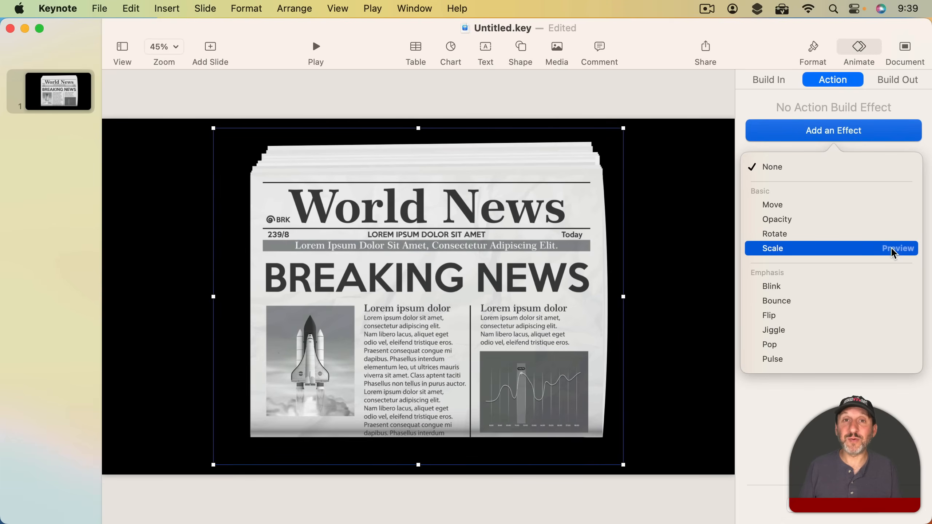
{"action": "left_click", "coordinate": [661, 200]}
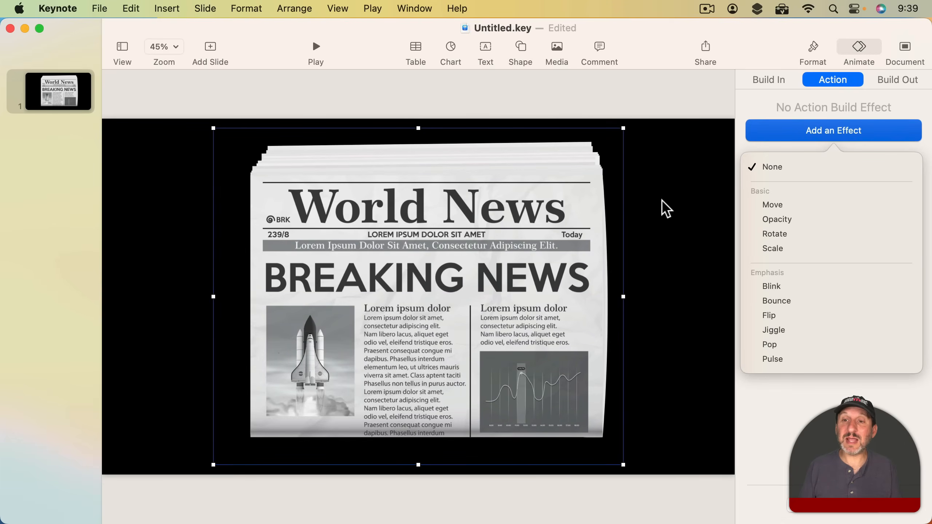
{"action": "left_click", "coordinate": [662, 200]}
Shrink the newspaper image around its center to about one fifth of its size, keeping it in the middle of the slide.
{"action": "left_click", "coordinate": [525, 240]}
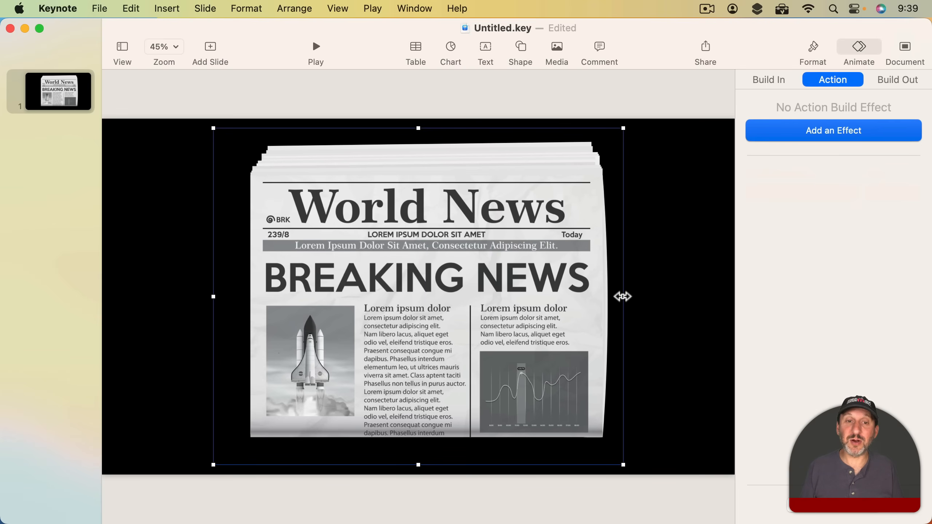
{"action": "left_click_drag", "start_coordinate": [622, 297], "coordinate": [416, 297]}
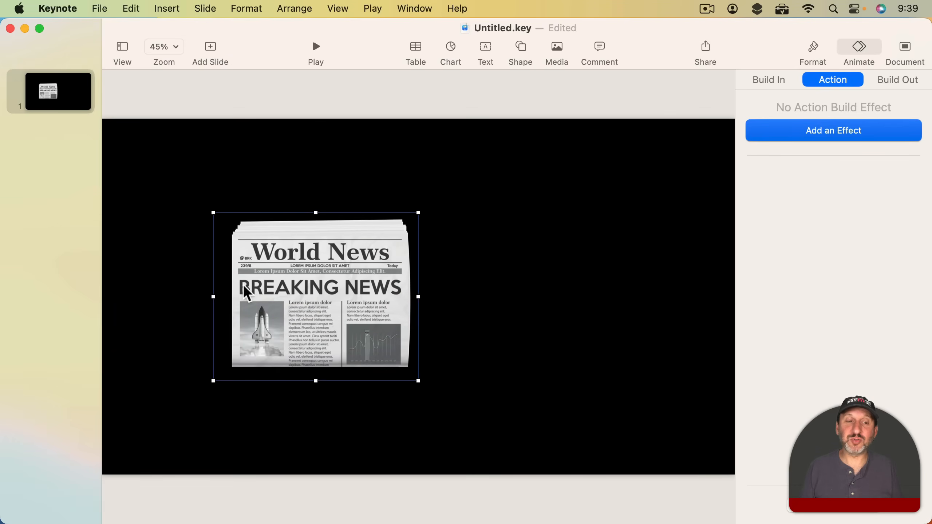
{"action": "key", "text": "super+z"}
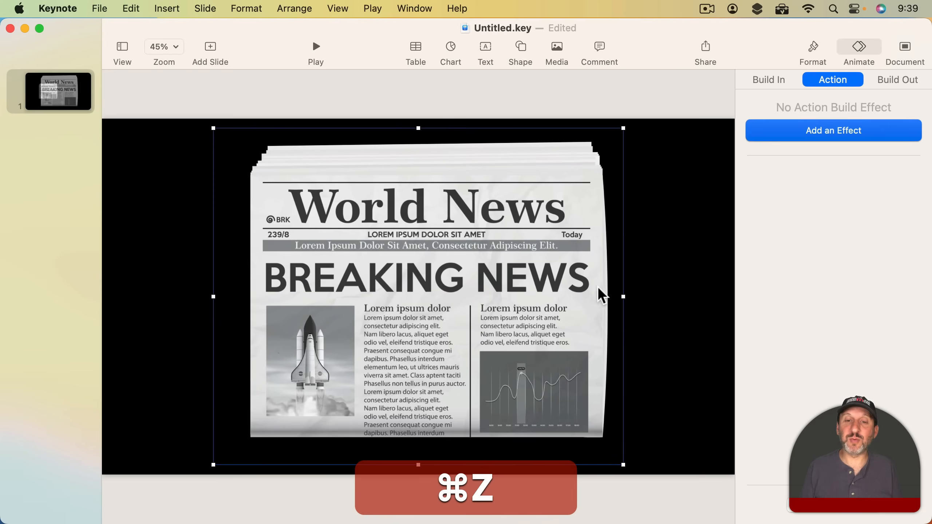
{"action": "key", "text": "alt"}
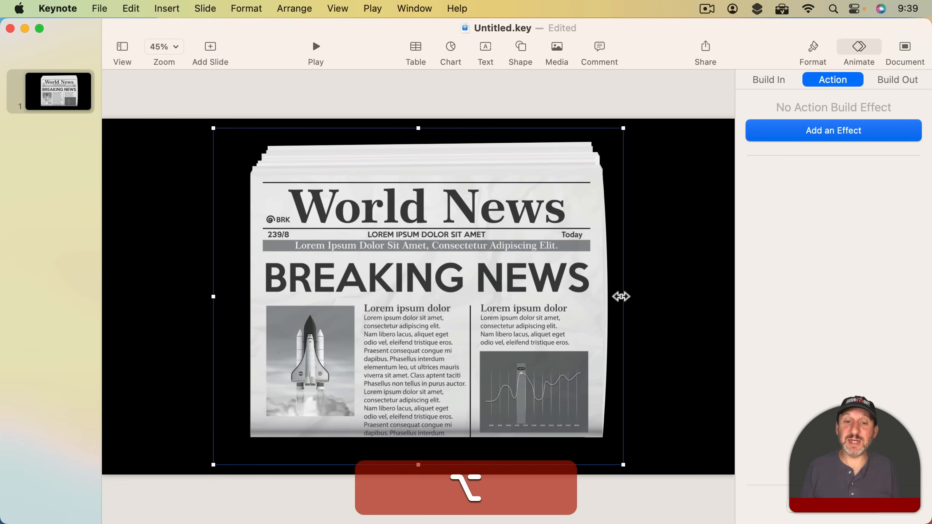
{"action": "left_click_drag", "start_coordinate": [620, 296], "coordinate": [458, 308]}
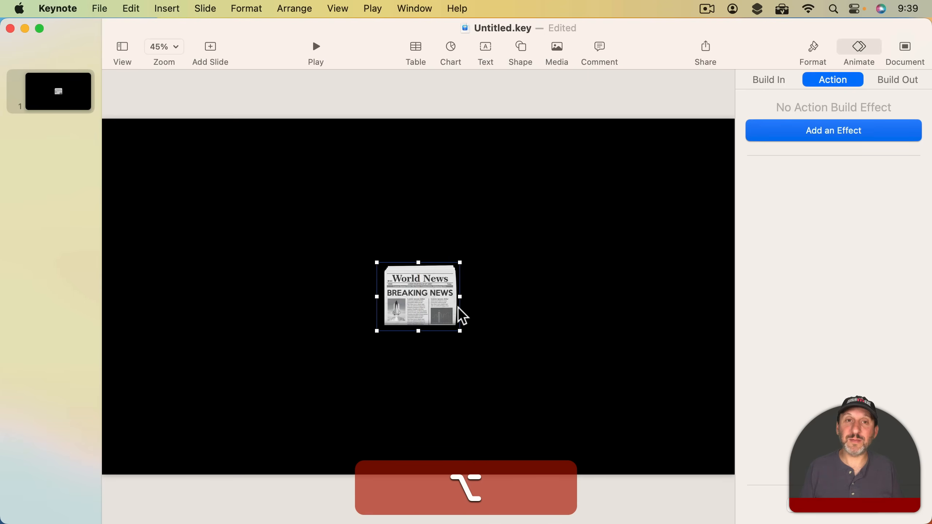
Add a Scale action effect to the small newspaper image and set its duration to 2 seconds.
{"action": "left_click", "coordinate": [805, 129]}
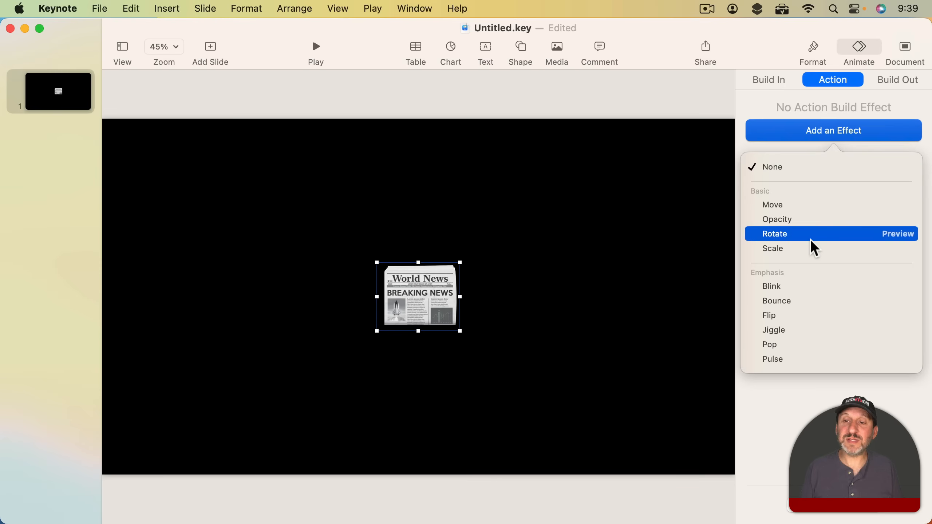
{"action": "left_click", "coordinate": [891, 249]}
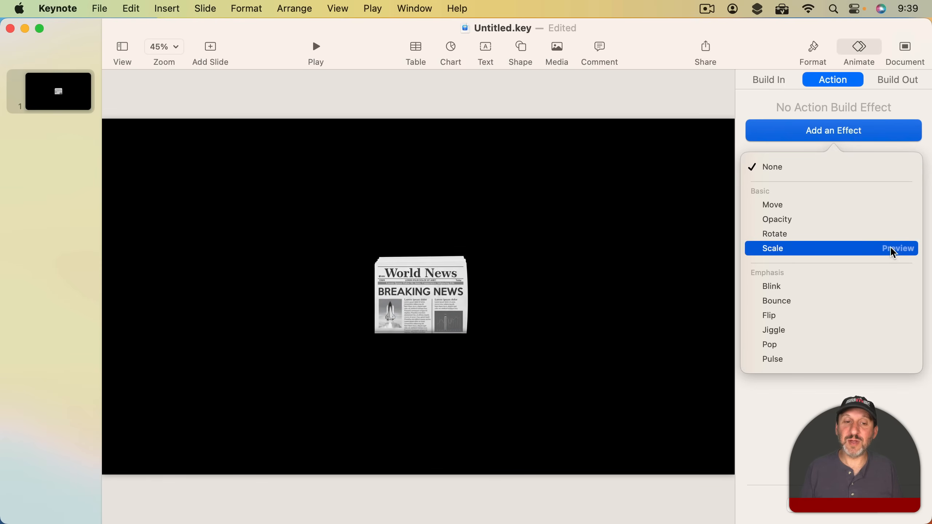
{"action": "left_click", "coordinate": [775, 250]}
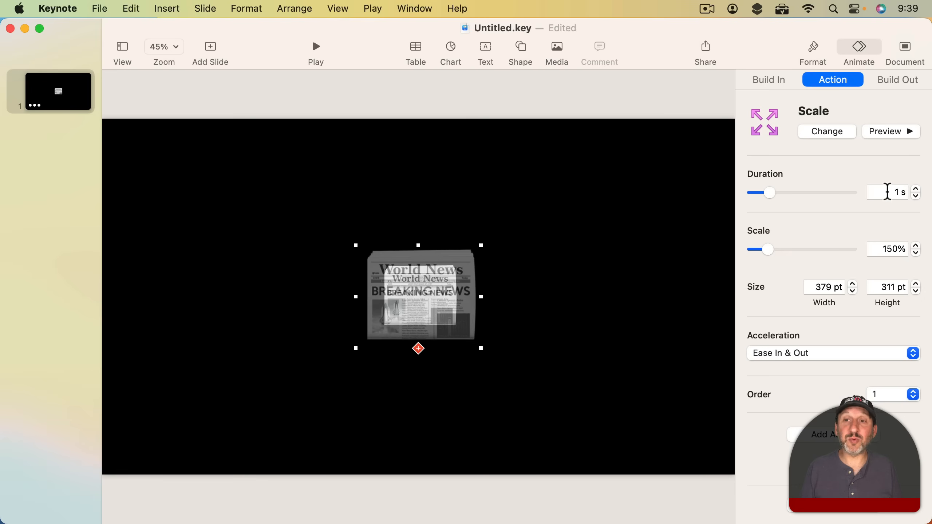
{"action": "type", "text": "2"}
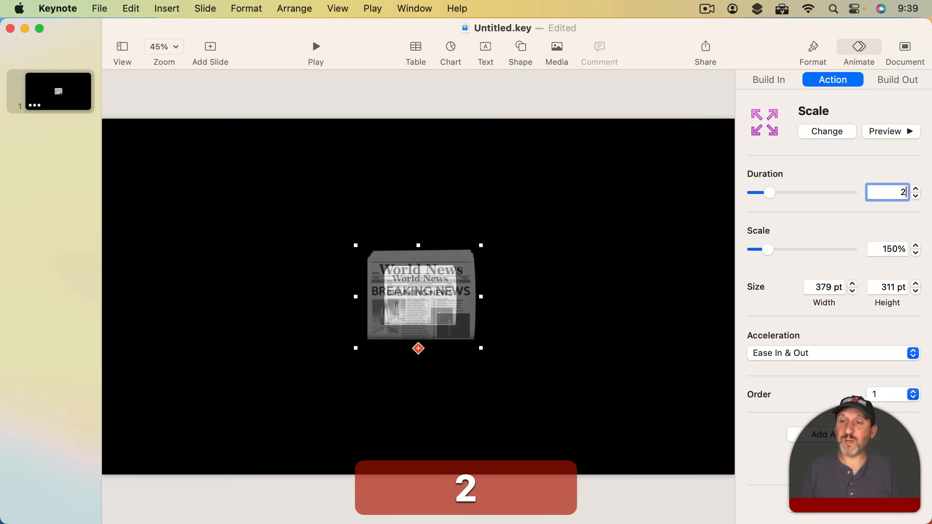
{"action": "key", "text": "Tab"}
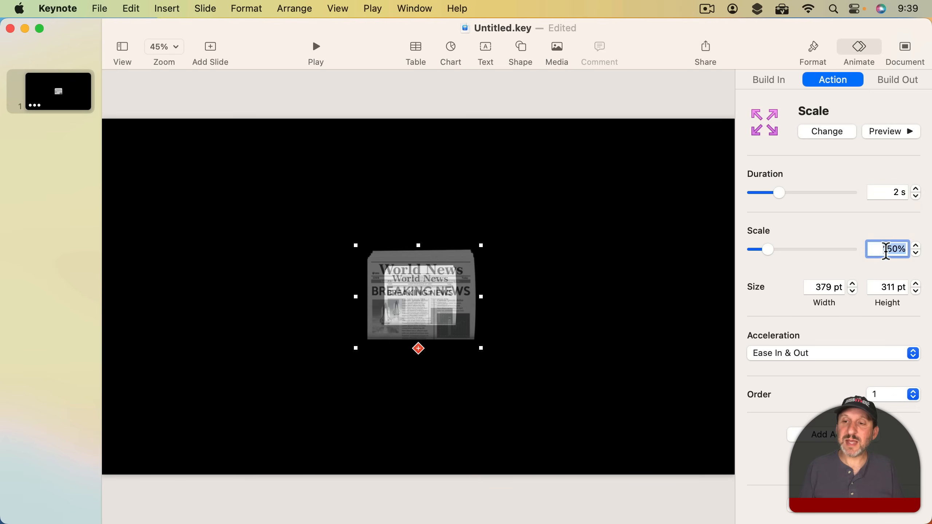
Set the Scale action's scale to 500% and preview the animation.
{"action": "left_click", "coordinate": [916, 245]}
{"action": "left_click", "coordinate": [916, 245]}
{"action": "left_click", "coordinate": [916, 246]}
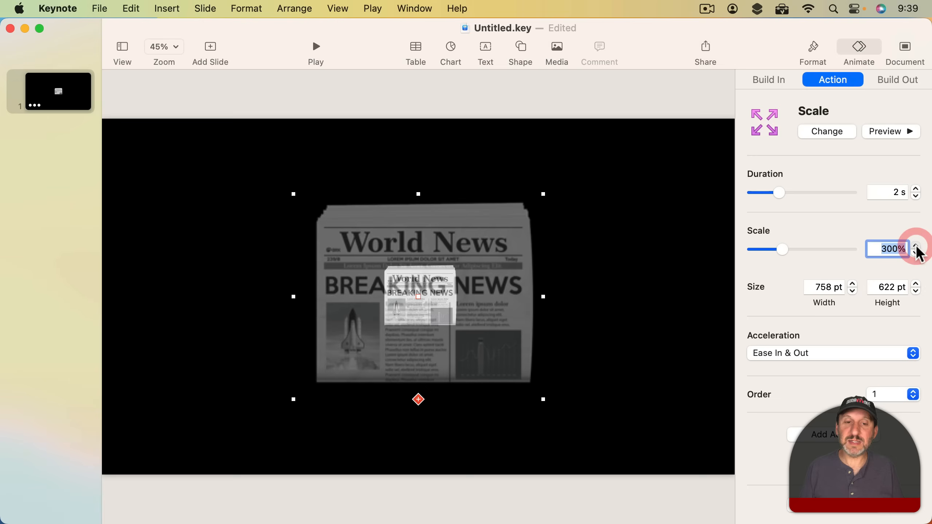
{"action": "left_click", "coordinate": [916, 246]}
{"action": "left_click", "coordinate": [917, 246]}
{"action": "left_click", "coordinate": [916, 245]}
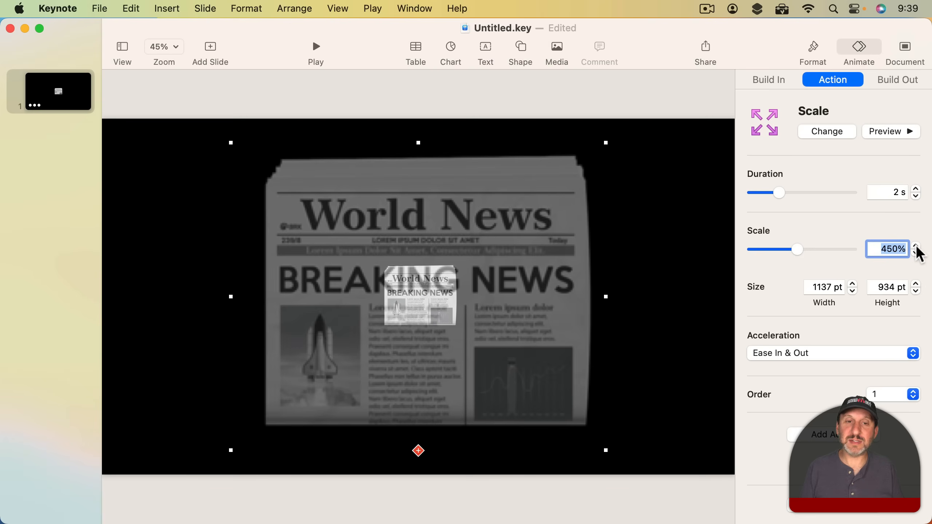
{"action": "left_click", "coordinate": [916, 246]}
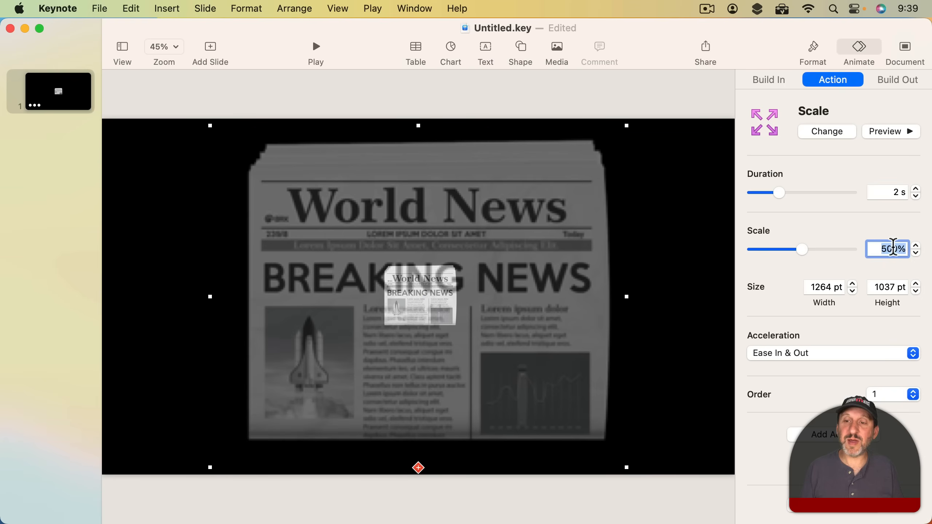
{"action": "left_click", "coordinate": [901, 248]}
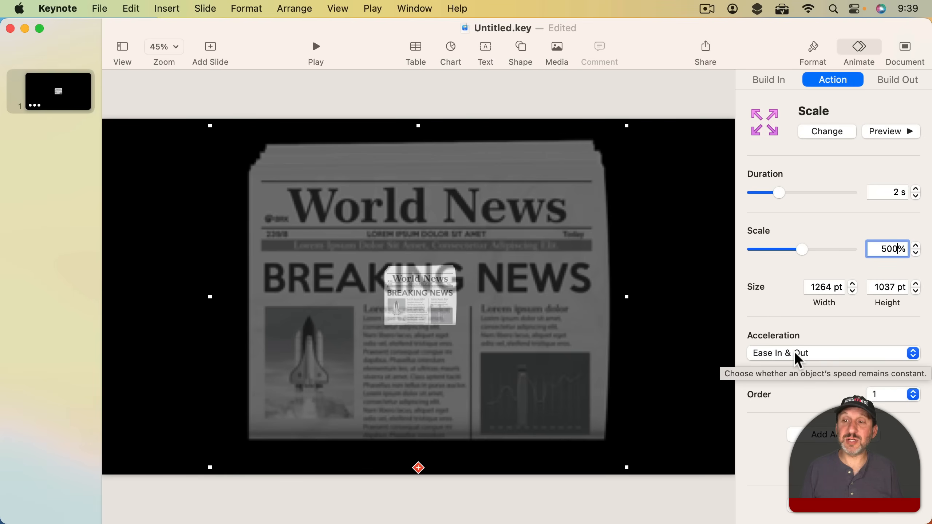
{"action": "left_click", "coordinate": [883, 134]}
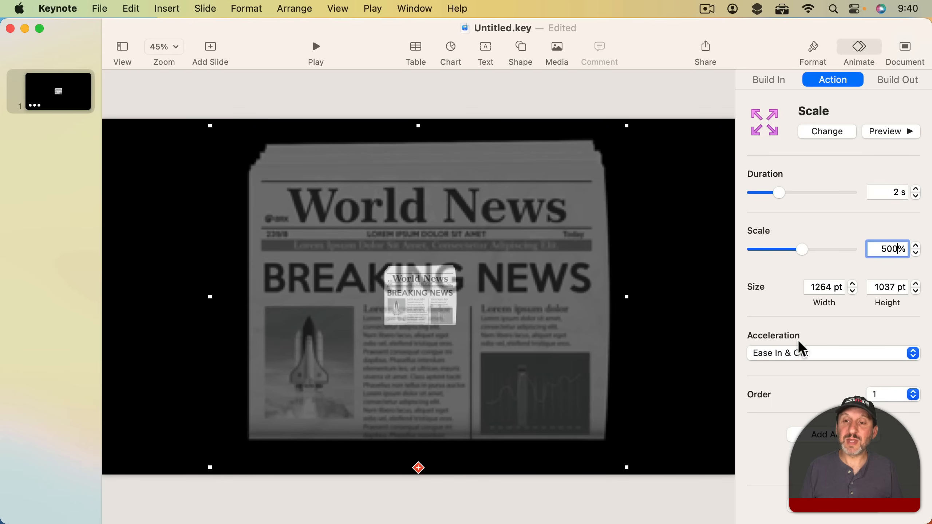
Set the Scale action's acceleration to None and preview the animation.
{"action": "left_click", "coordinate": [789, 353]}
{"action": "left_click", "coordinate": [791, 356]}
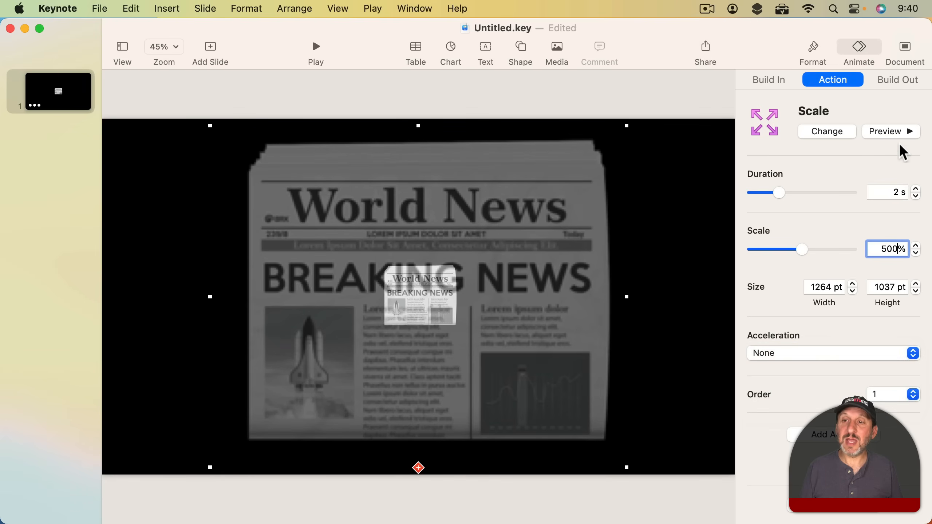
{"action": "left_click", "coordinate": [896, 132]}
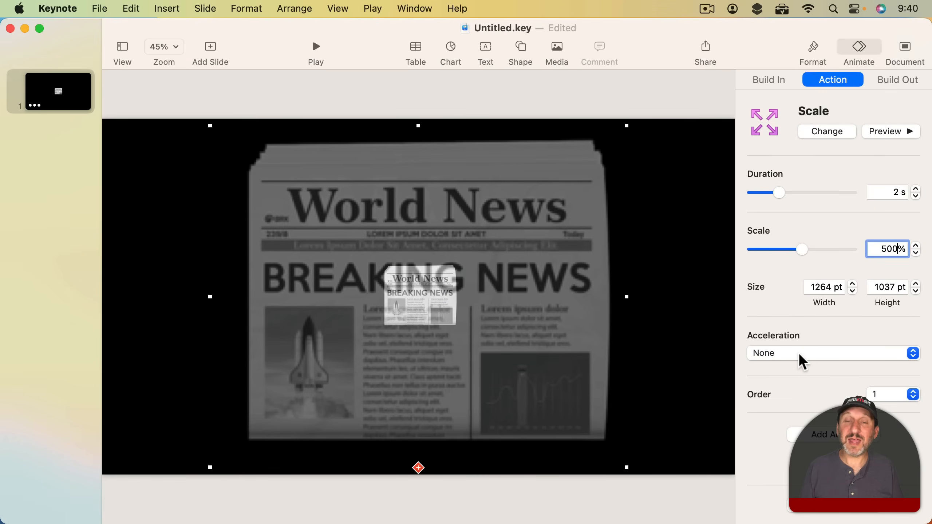
Set the Scale action's acceleration to Ease Out and preview the animation.
{"action": "left_click", "coordinate": [799, 354]}
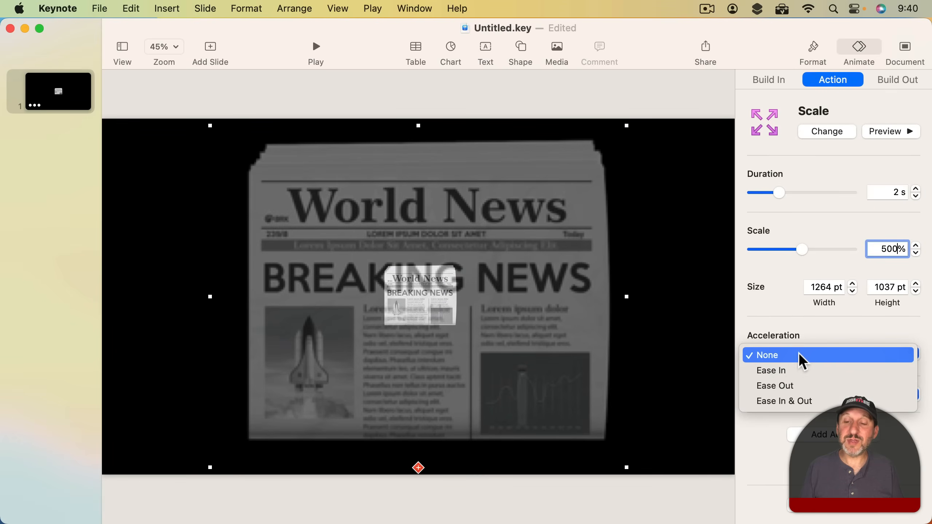
{"action": "left_click", "coordinate": [800, 385]}
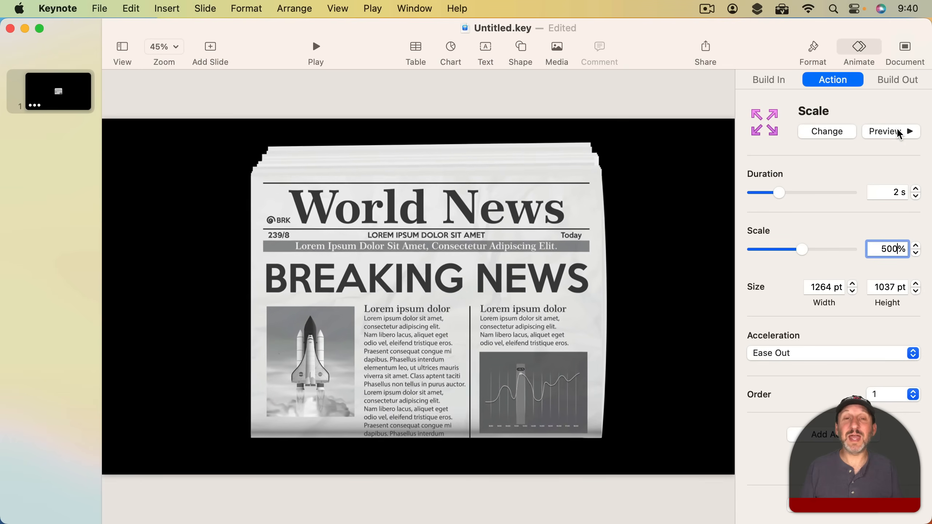
{"action": "left_click", "coordinate": [900, 133]}
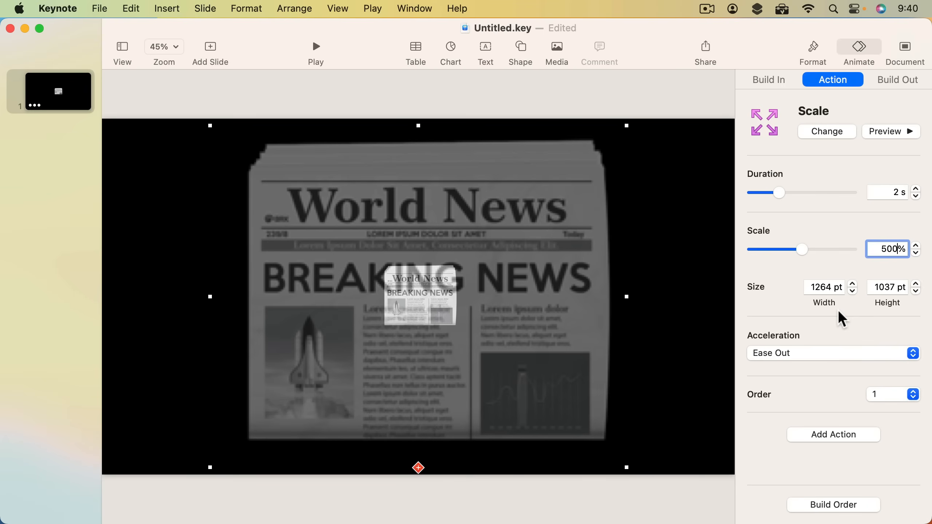
Add a Rotate action effect to the newspaper image and set its direction to Clockwise.
{"action": "left_click", "coordinate": [836, 441]}
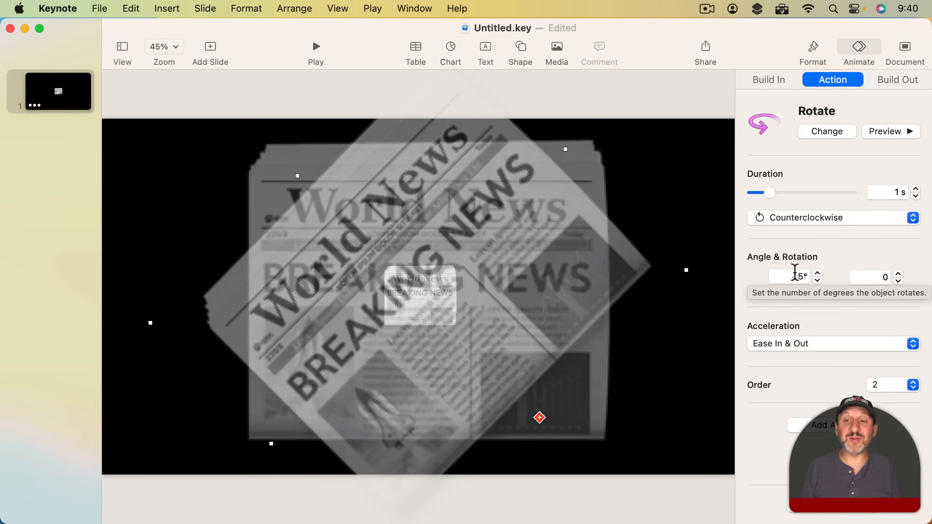
{"action": "left_click", "coordinate": [797, 221]}
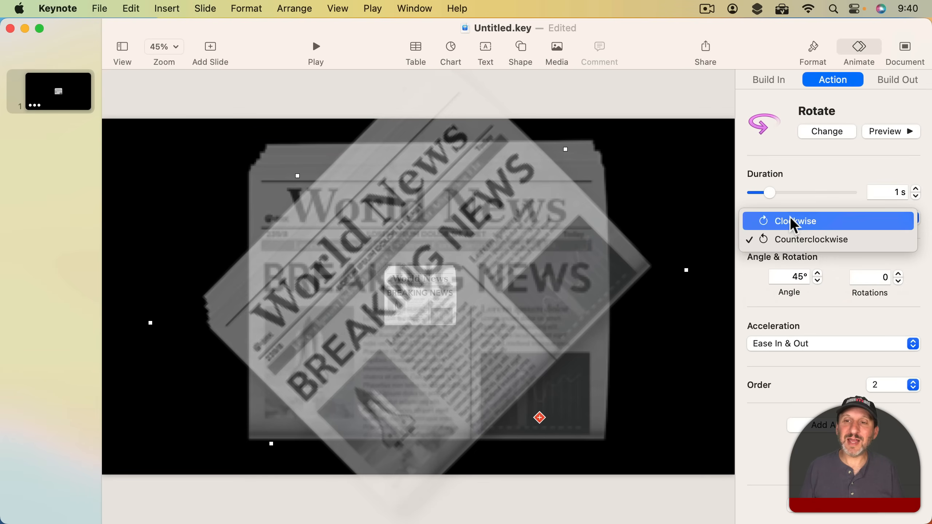
{"action": "left_click", "coordinate": [801, 224]}
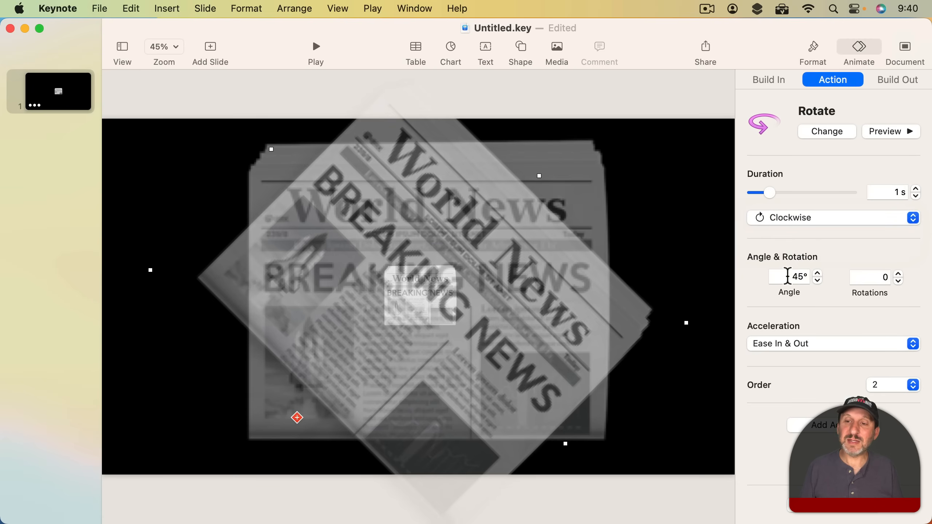
Set the Rotate action's angle to 0° and its number of rotations to 7.
{"action": "left_click_drag", "start_coordinate": [786, 276], "coordinate": [817, 275]}
{"action": "type", "text": "0"}
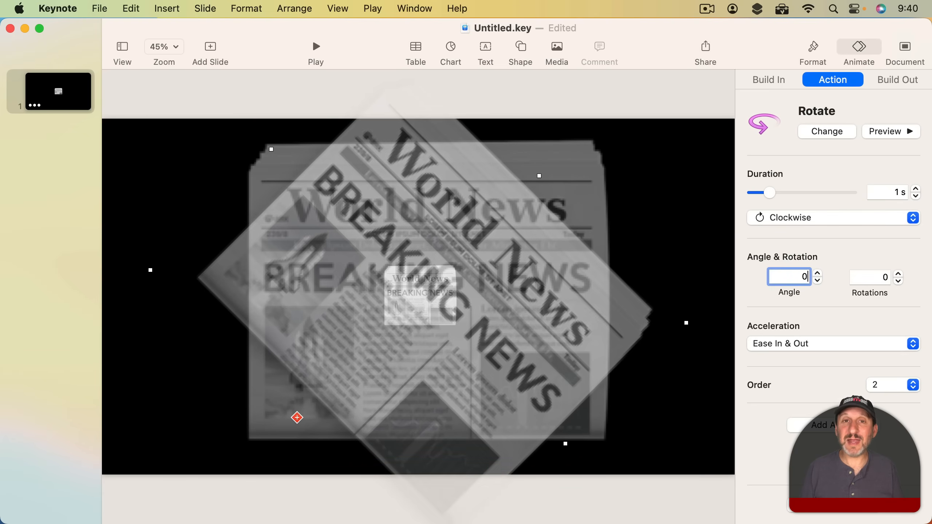
{"action": "key", "text": "Tab"}
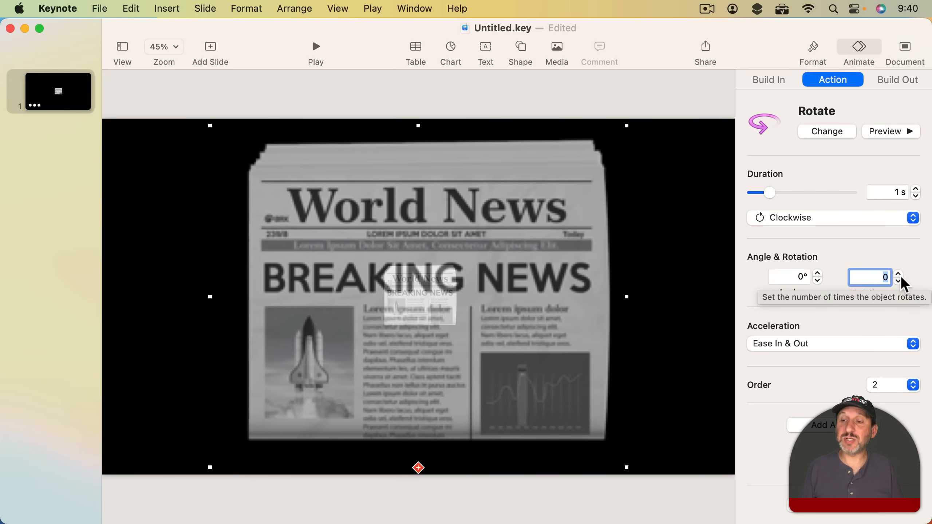
{"action": "type", "text": "7"}
{"action": "key", "text": "Tab"}
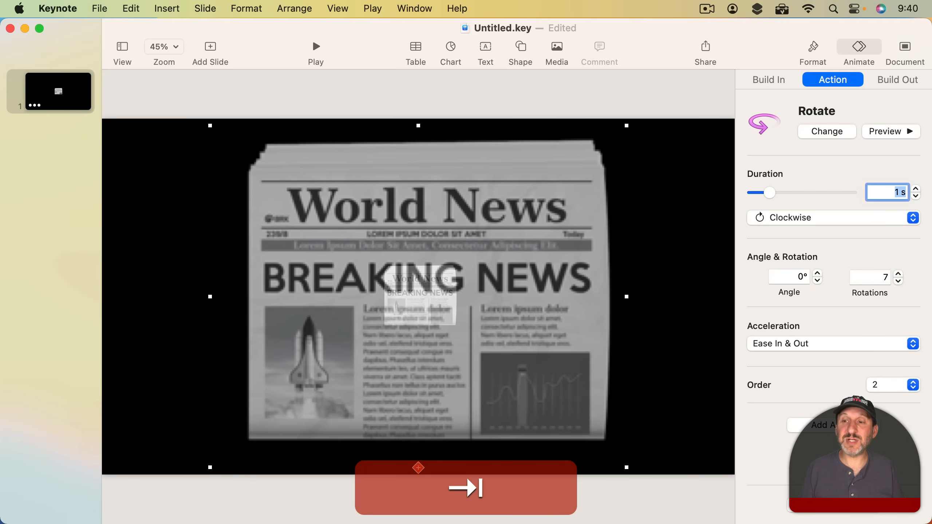
Give the Rotate action a duration of 2 seconds and Ease Out acceleration, and preview it.
{"action": "type", "text": "2"}
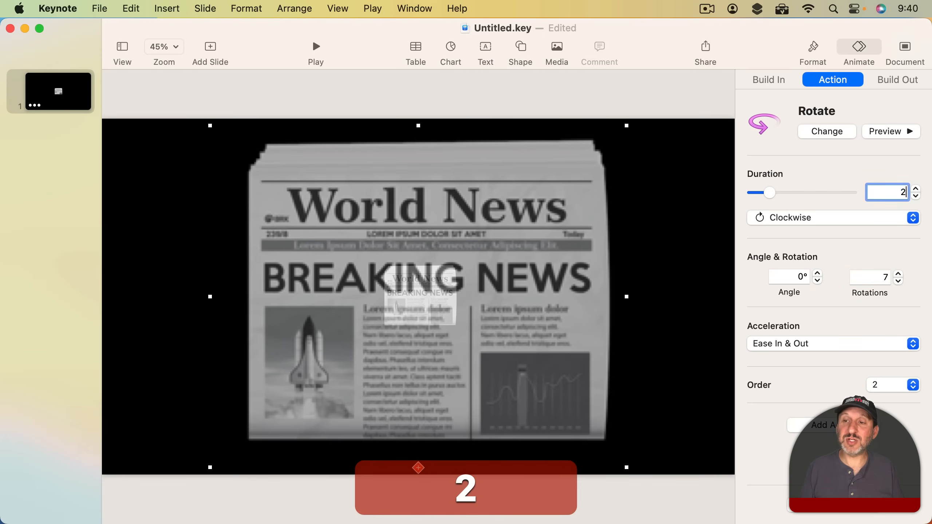
{"action": "key", "text": "Tab"}
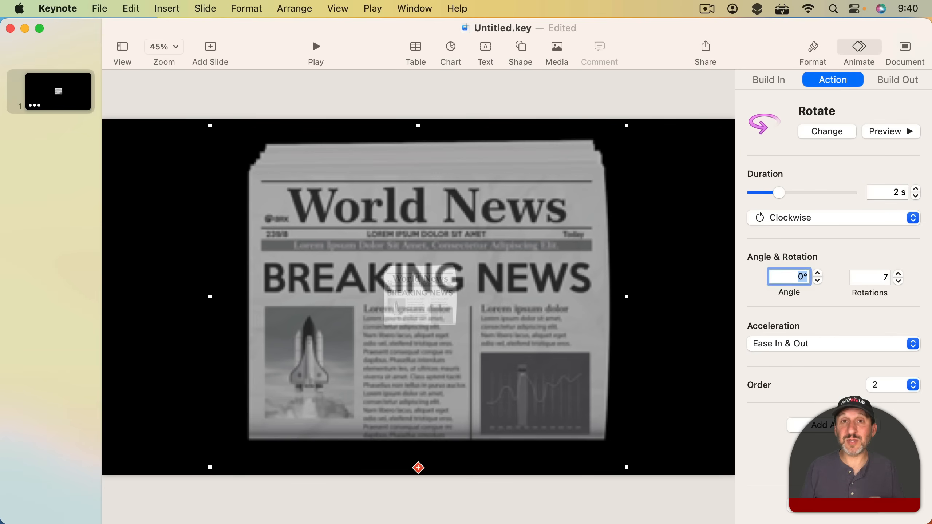
{"action": "left_click", "coordinate": [795, 344]}
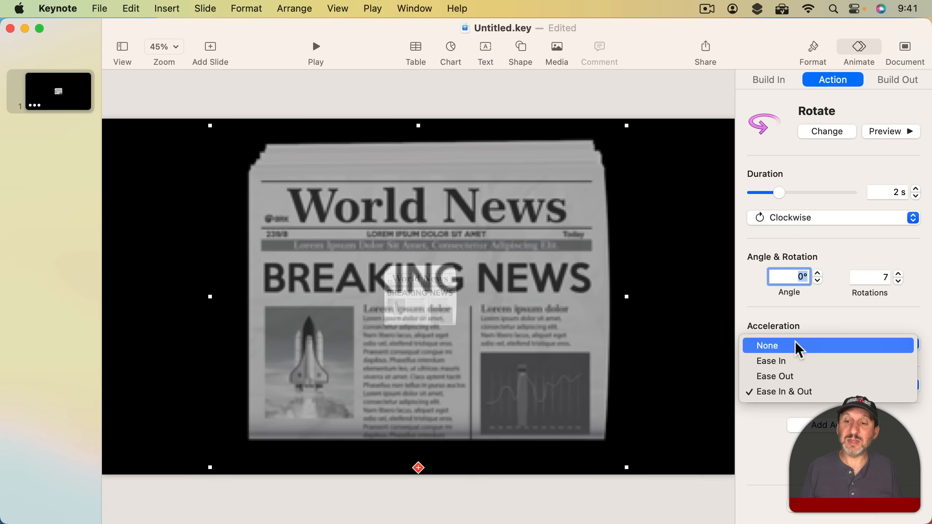
{"action": "left_click", "coordinate": [794, 374]}
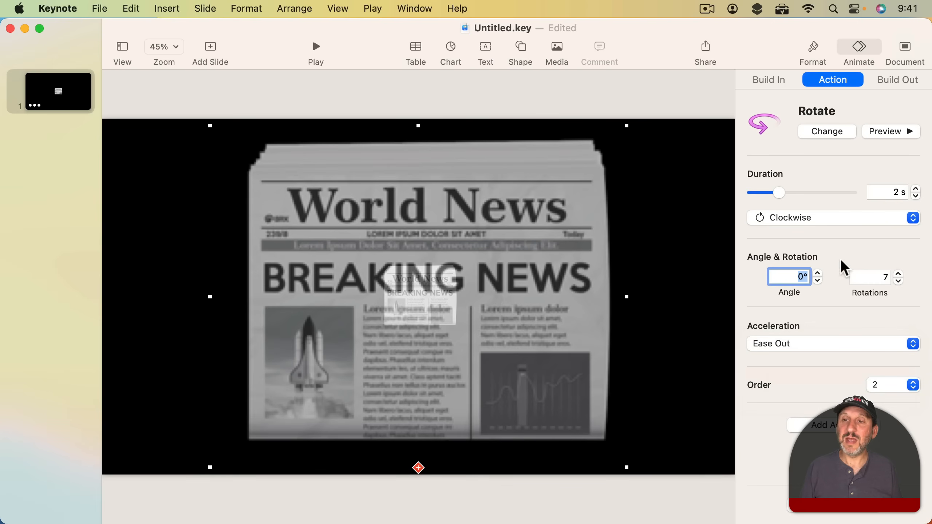
{"action": "left_click", "coordinate": [891, 128]}
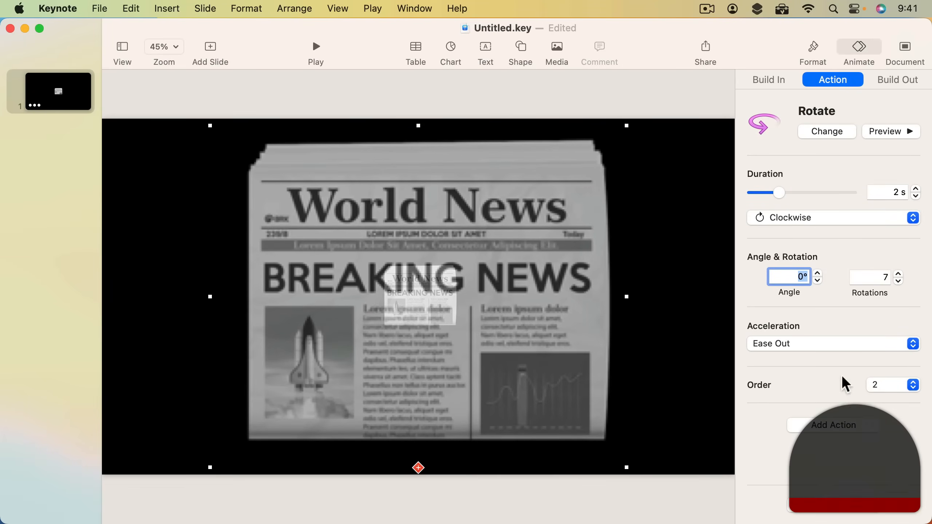
In the build order, set the newspaper's Rotate action to start With Build 1.
{"action": "left_click", "coordinate": [837, 508]}
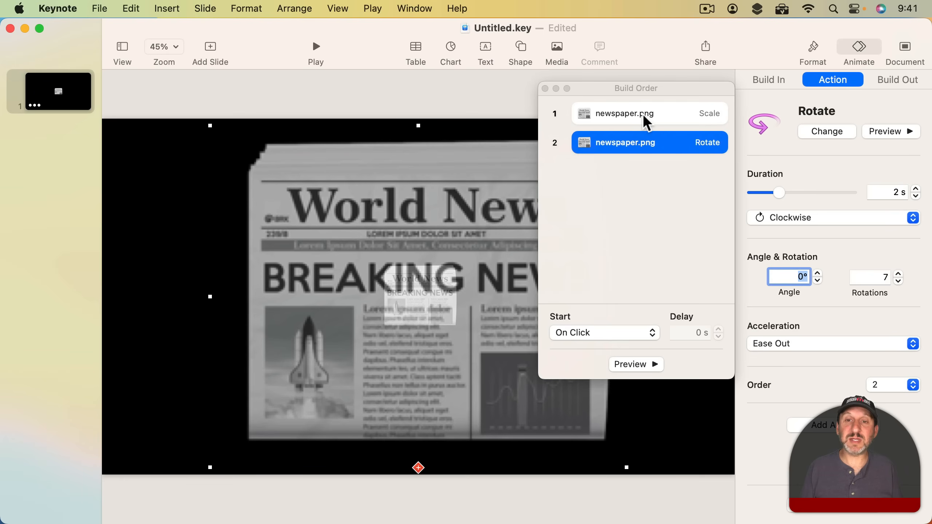
{"action": "left_click", "coordinate": [643, 114]}
{"action": "left_click", "coordinate": [641, 140]}
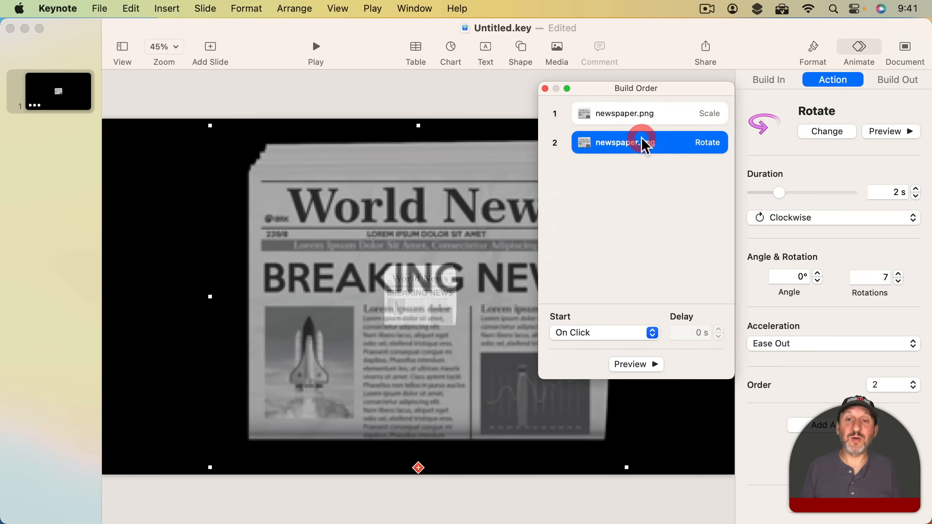
{"action": "left_click", "coordinate": [633, 118]}
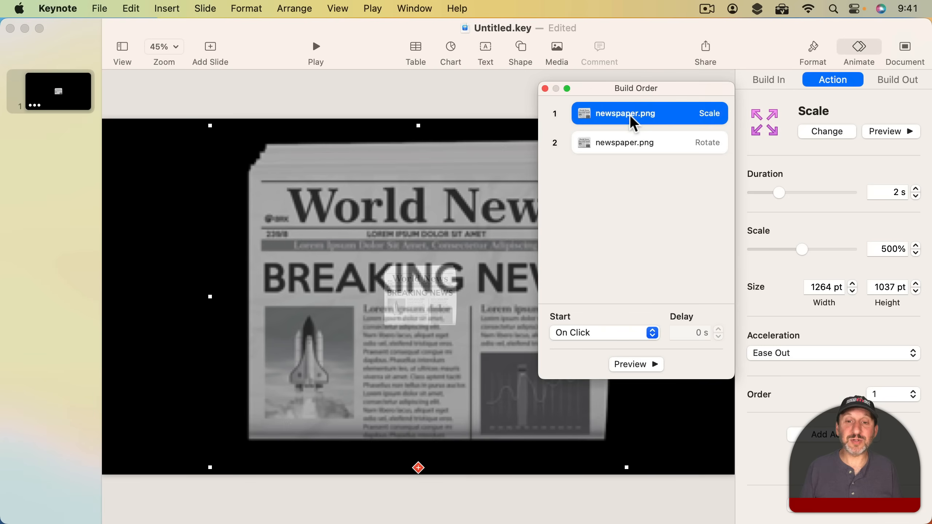
{"action": "left_click", "coordinate": [629, 147]}
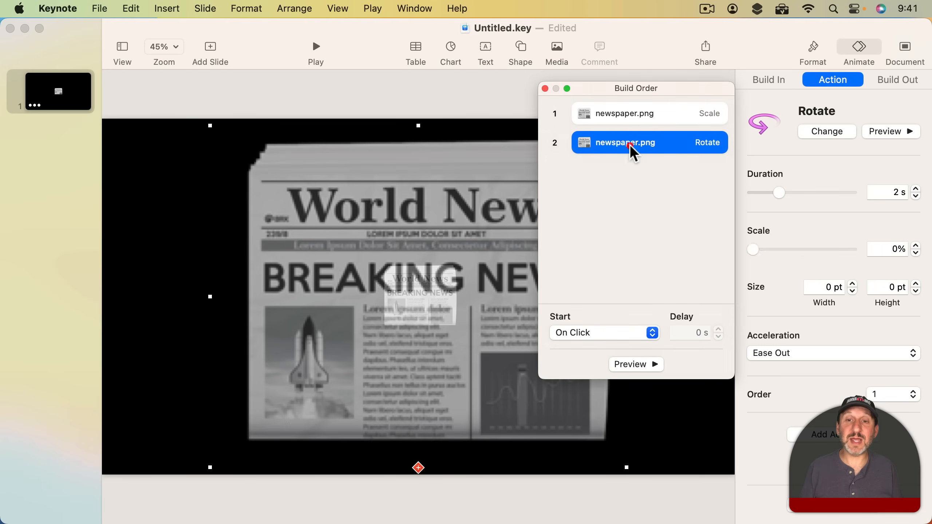
{"action": "left_click", "coordinate": [588, 331]}
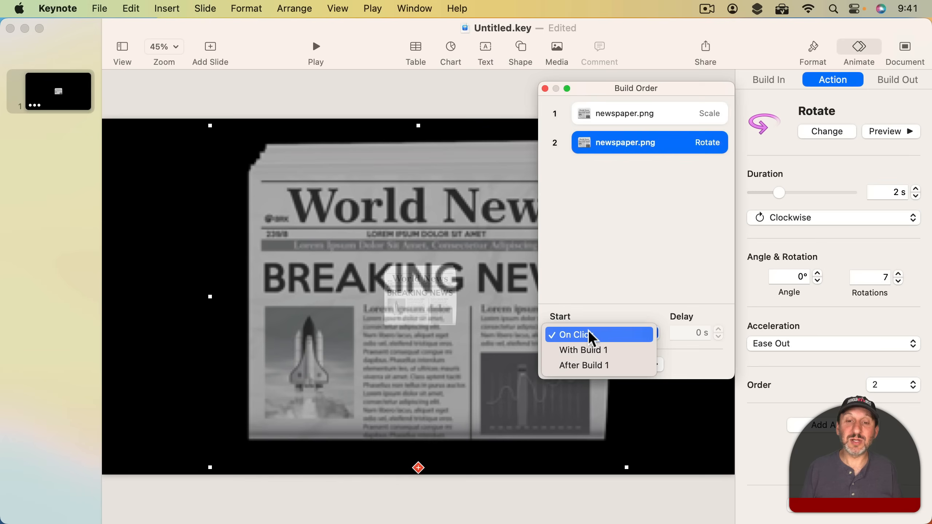
{"action": "left_click", "coordinate": [595, 349]}
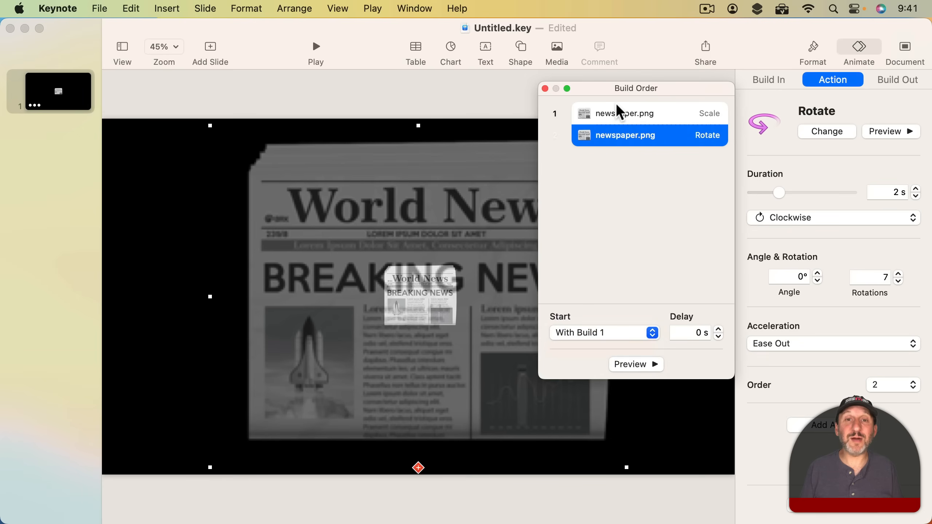
Set the newspaper's Scale action to start After Transition and preview the combined builds.
{"action": "left_click", "coordinate": [604, 114]}
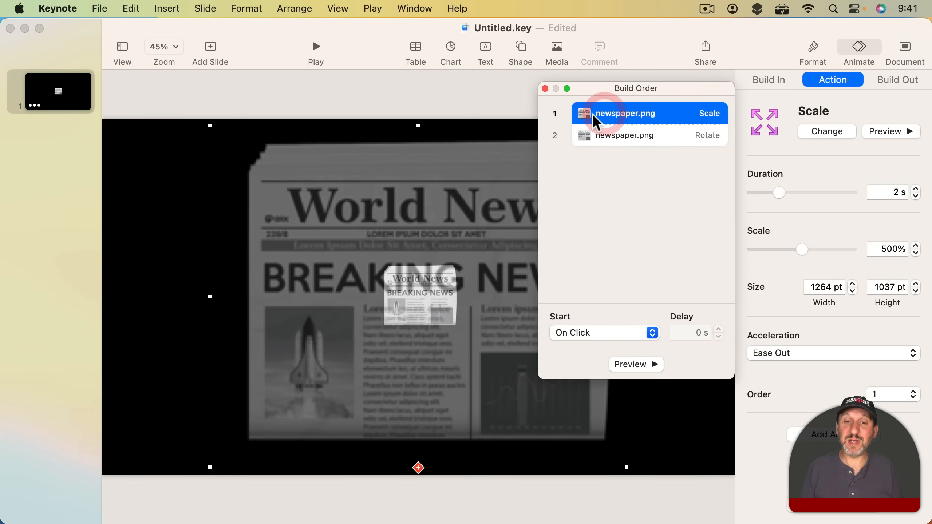
{"action": "left_click", "coordinate": [597, 335]}
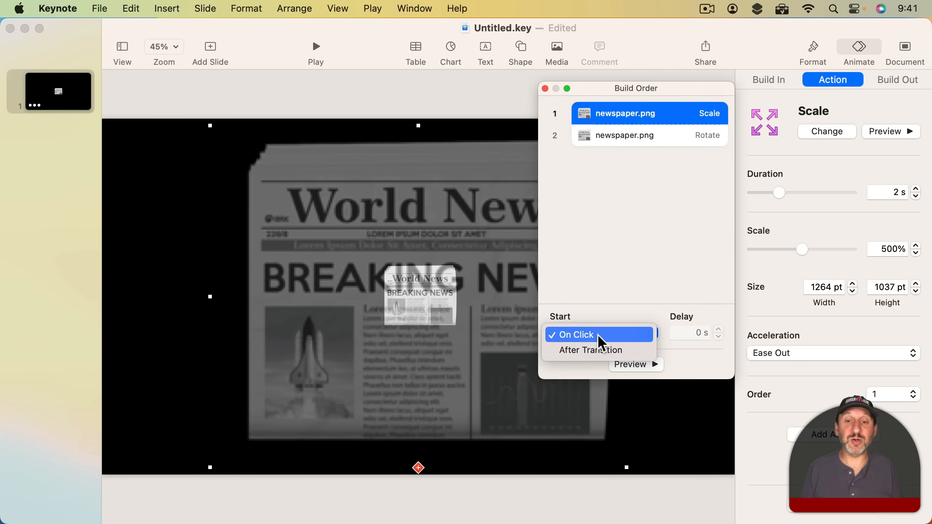
{"action": "left_click", "coordinate": [599, 349]}
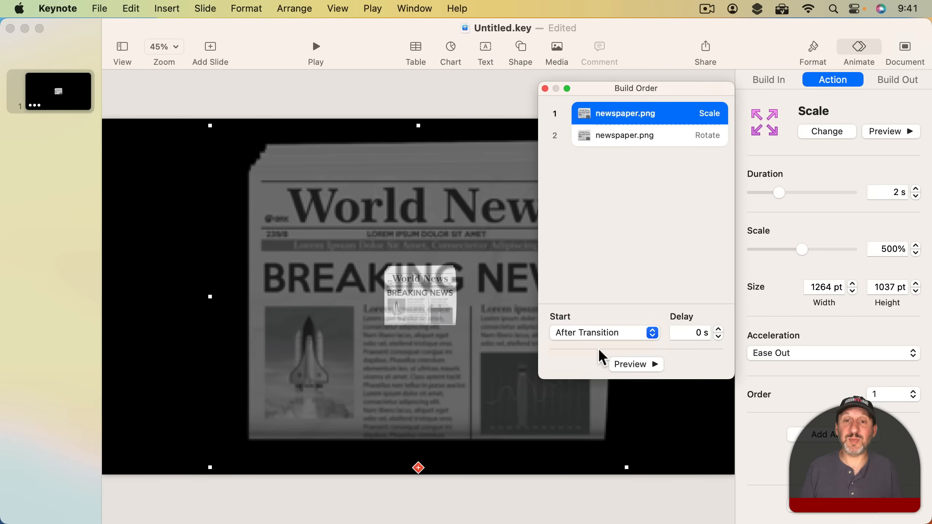
{"action": "left_click", "coordinate": [638, 364]}
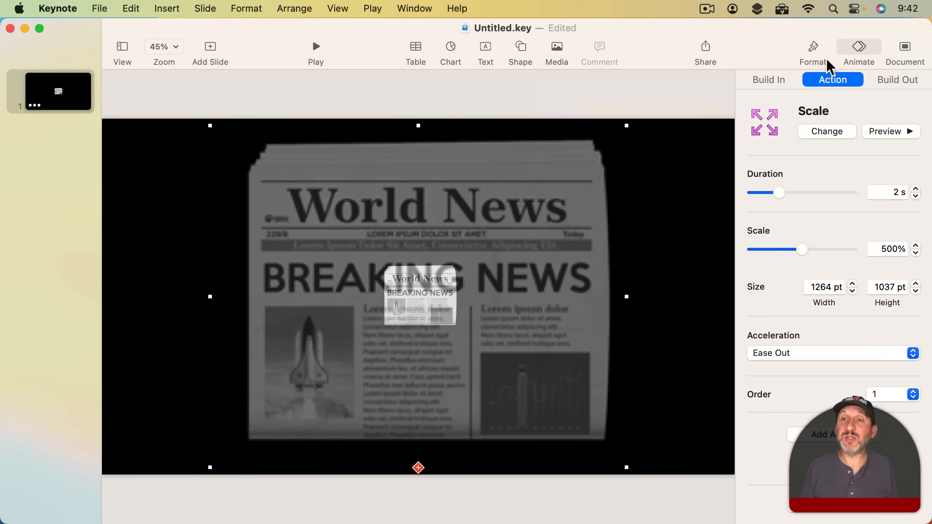
Deselect the newspaper image and set the slide's background to No Fill.
{"action": "left_click", "coordinate": [815, 54]}
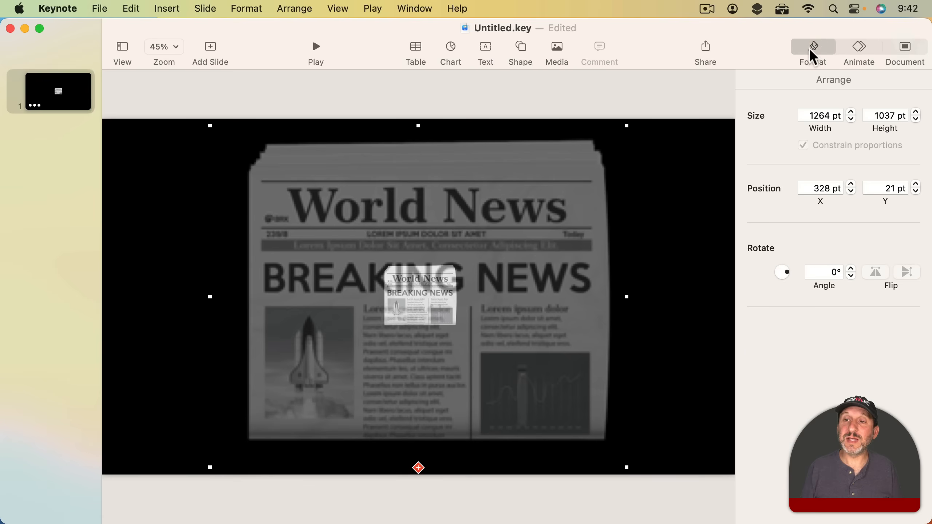
{"action": "left_click", "coordinate": [706, 140]}
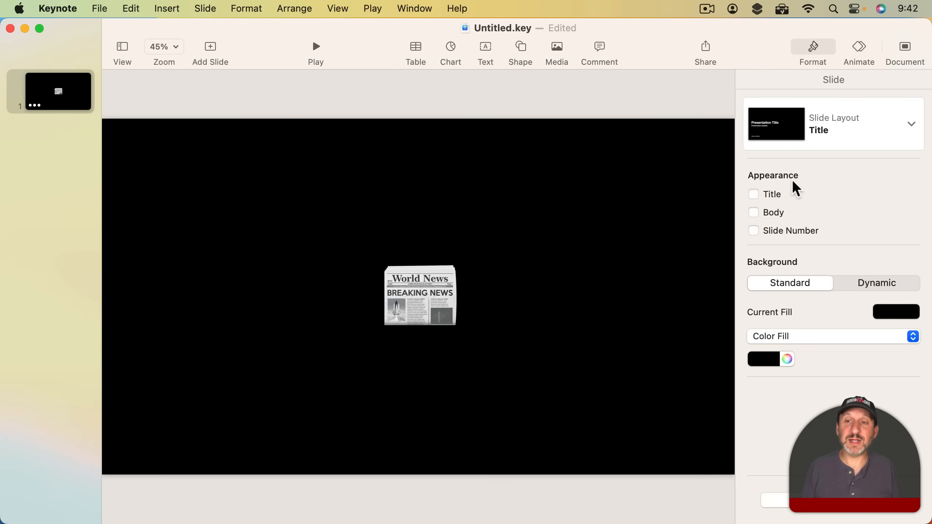
{"action": "left_click", "coordinate": [778, 334]}
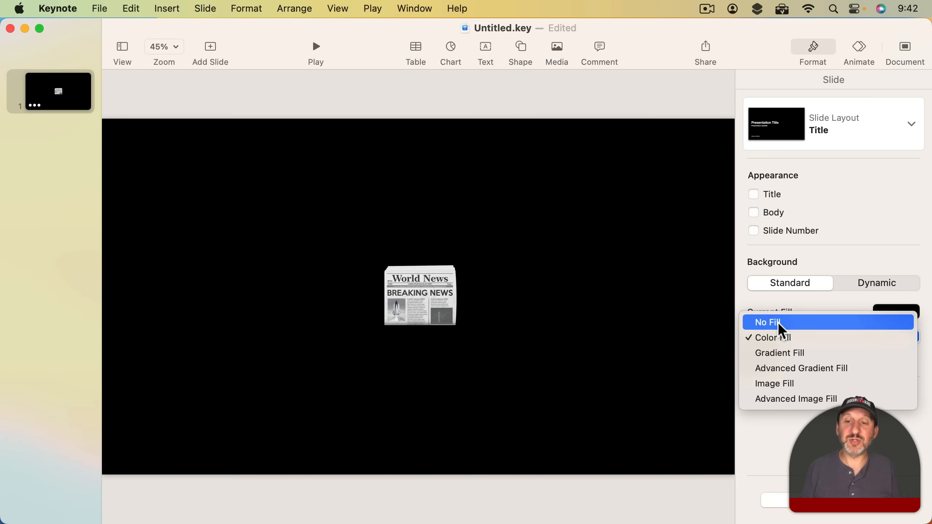
{"action": "left_click", "coordinate": [778, 322]}
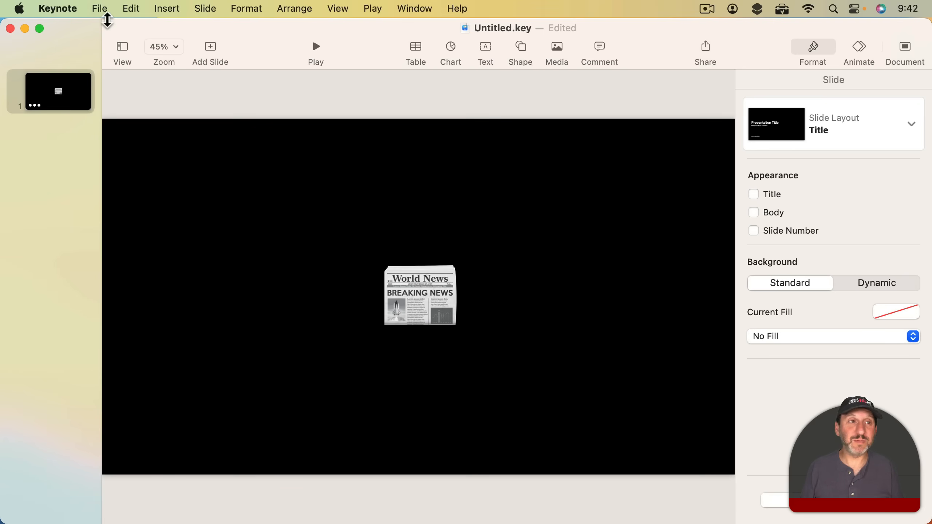
{"action": "left_click", "coordinate": [782, 336]}
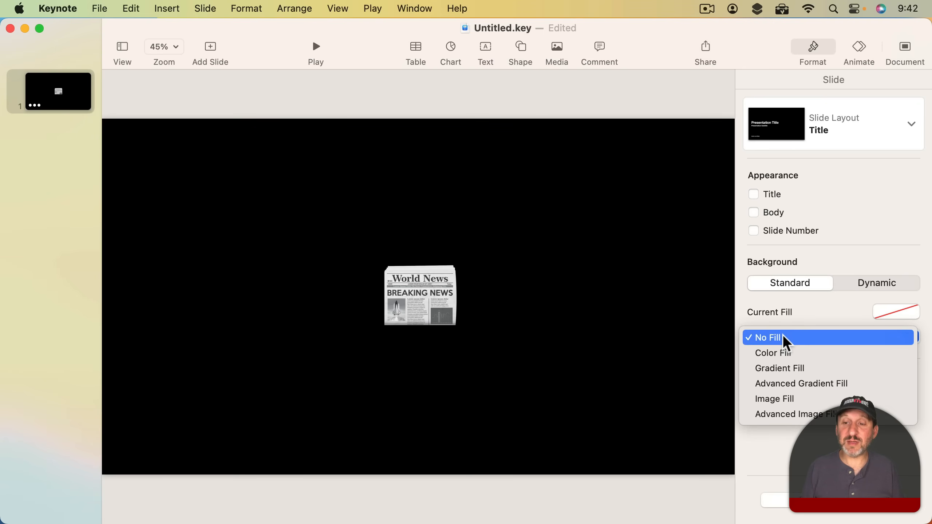
{"action": "left_click", "coordinate": [670, 288]}
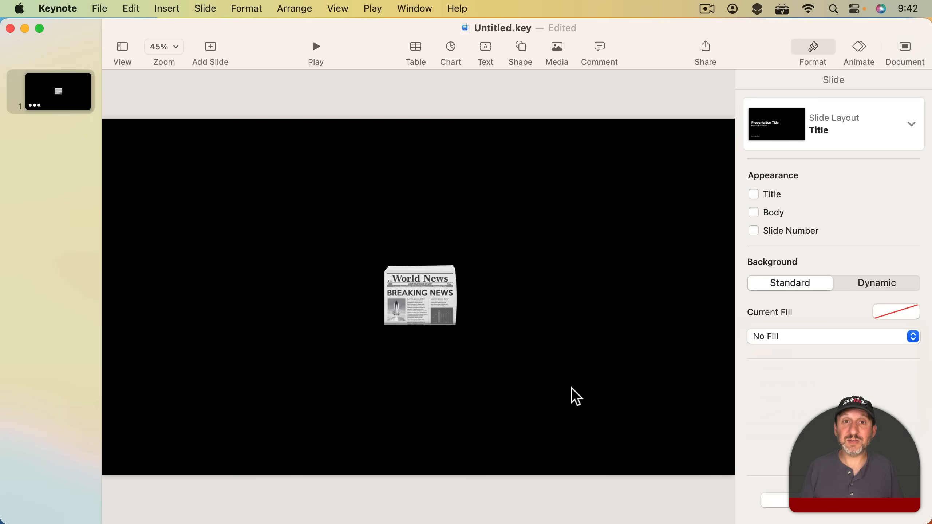
Open the movie export settings for the presentation and keep a custom resolution of 3840 x 2160.
{"action": "left_click", "coordinate": [101, 7]}
{"action": "mouse_move", "coordinate": [160, 252]}
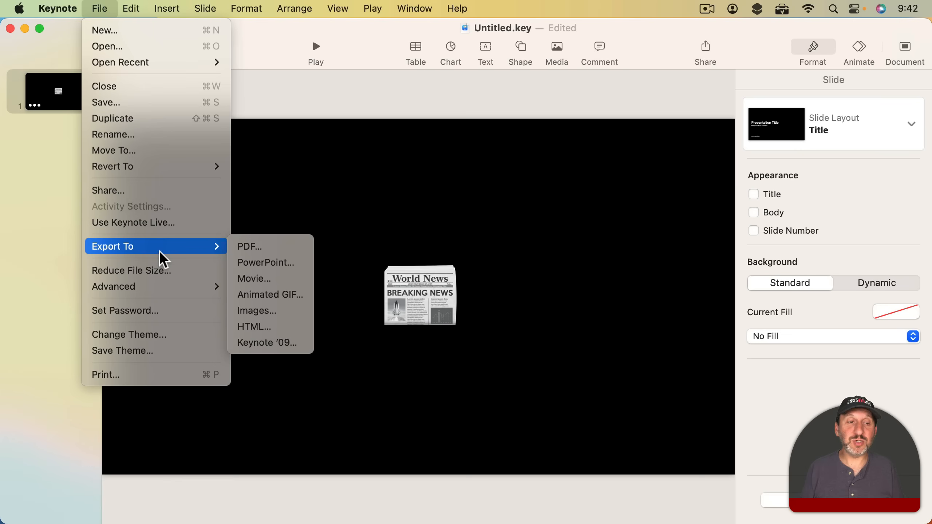
{"action": "left_click", "coordinate": [253, 279]}
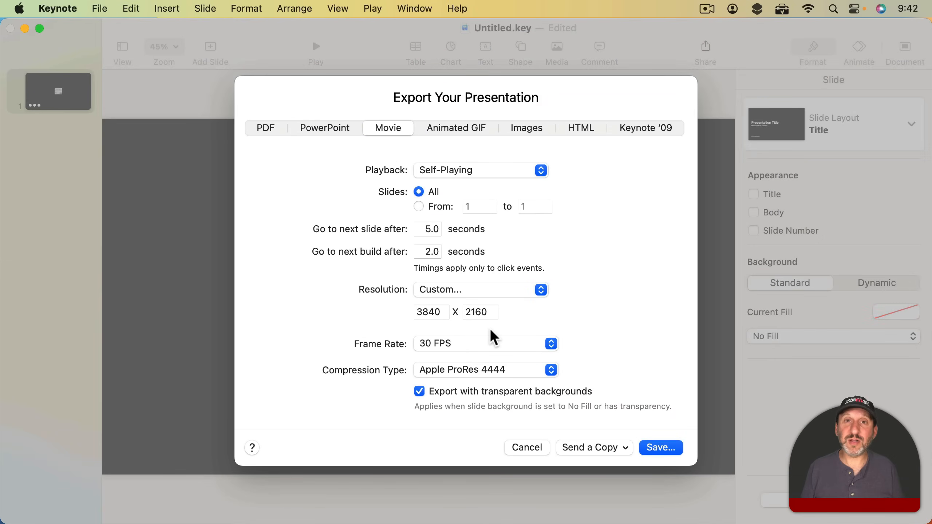
{"action": "left_click", "coordinate": [457, 294]}
{"action": "left_click", "coordinate": [377, 292]}
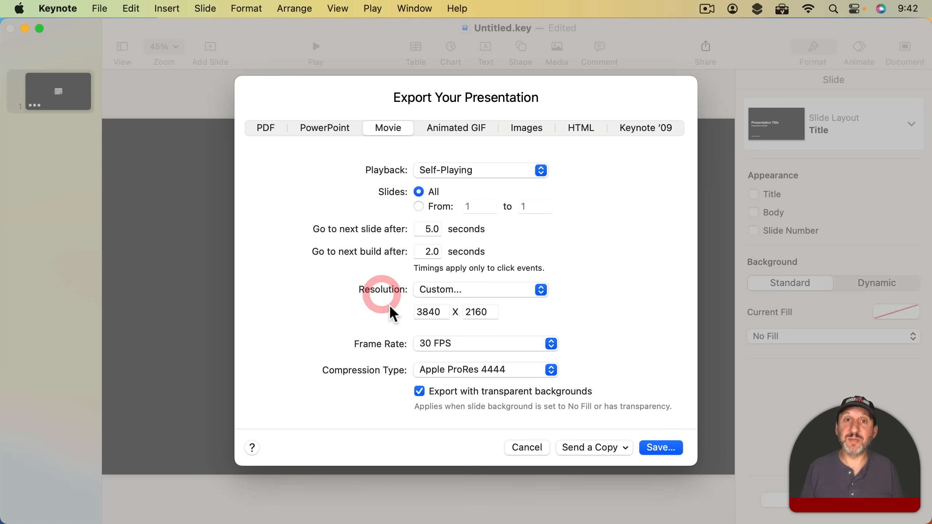
{"action": "double_click", "coordinate": [427, 312]}
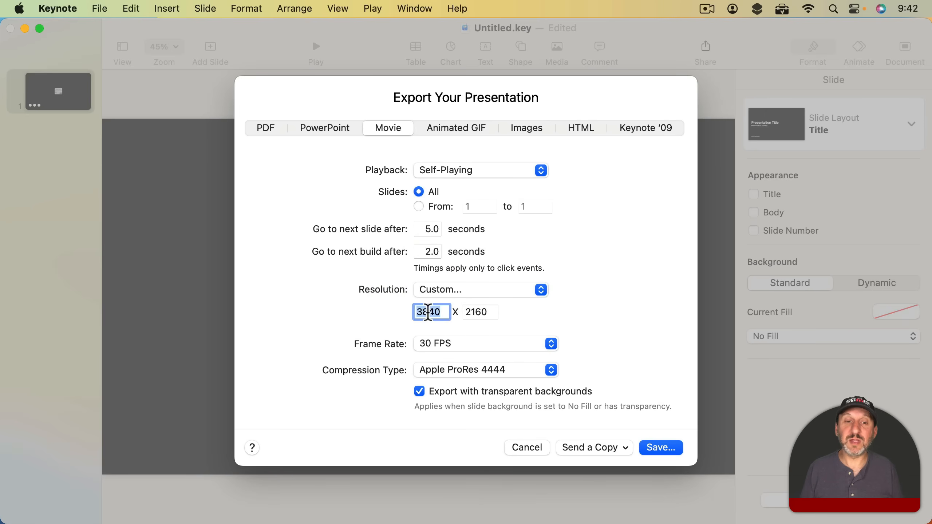
{"action": "double_click", "coordinate": [473, 314]}
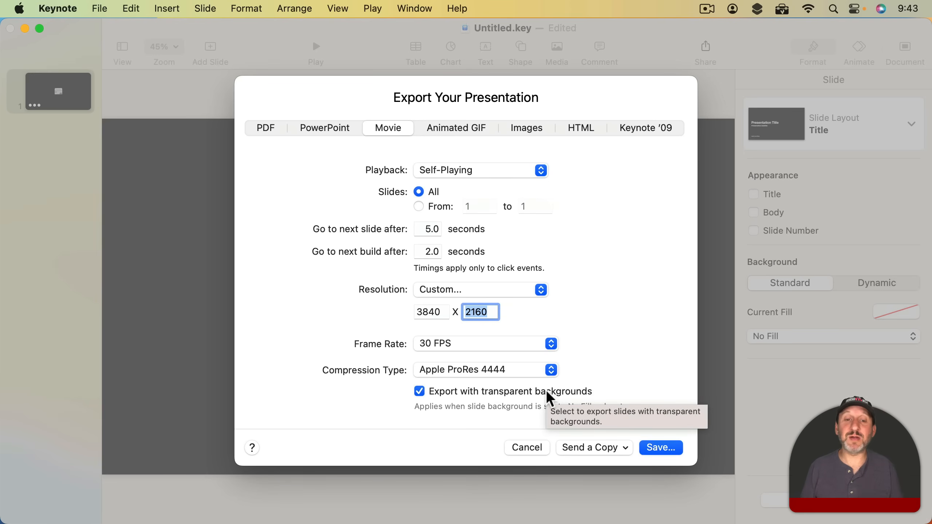
Set the movie's compression type to HEVC, with export using transparent backgrounds enabled.
{"action": "left_click", "coordinate": [487, 371]}
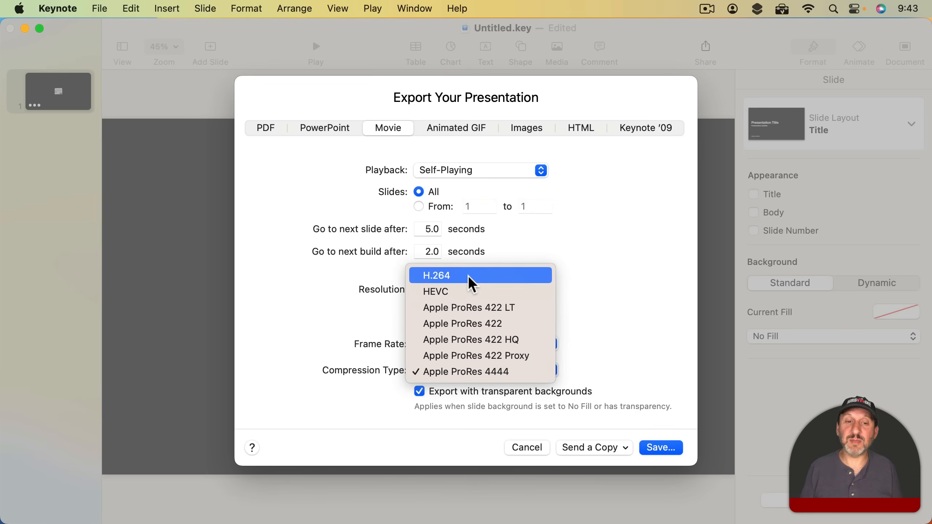
{"action": "left_click", "coordinate": [473, 285]}
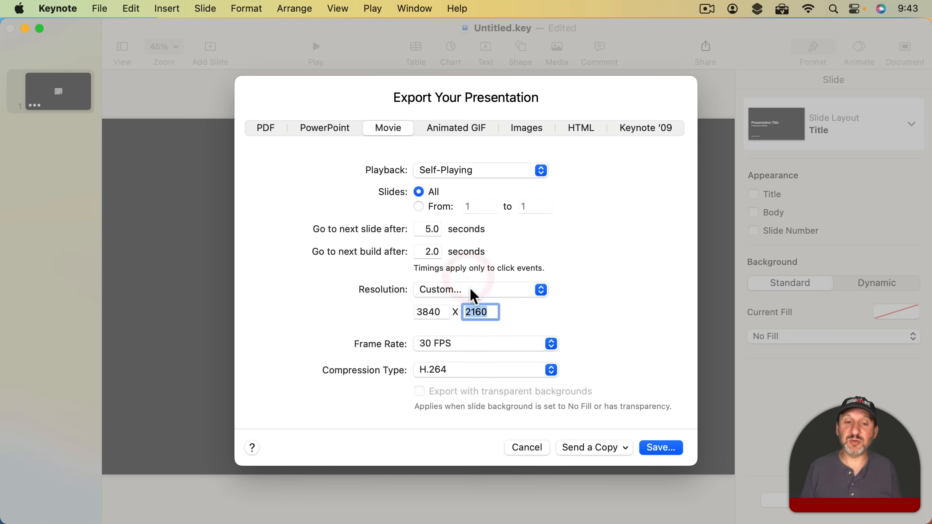
{"action": "left_click", "coordinate": [445, 373]}
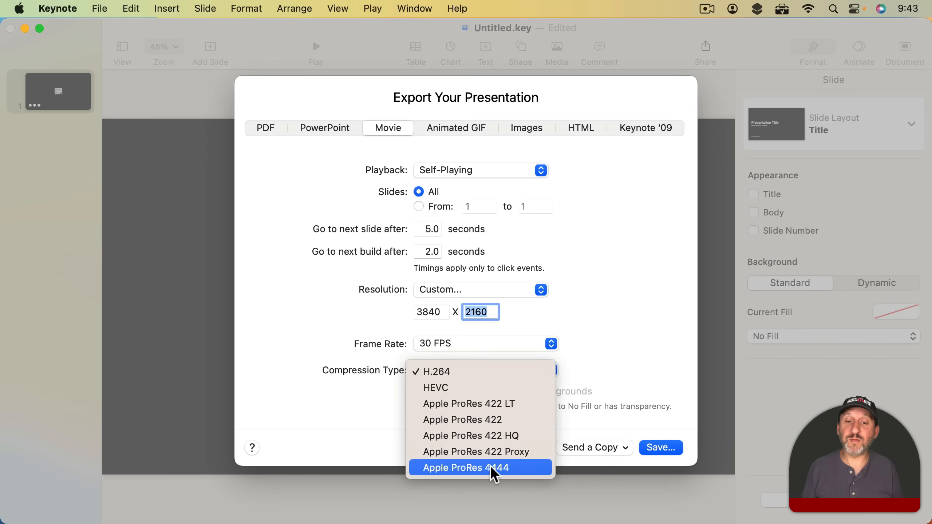
{"action": "left_click", "coordinate": [467, 389]}
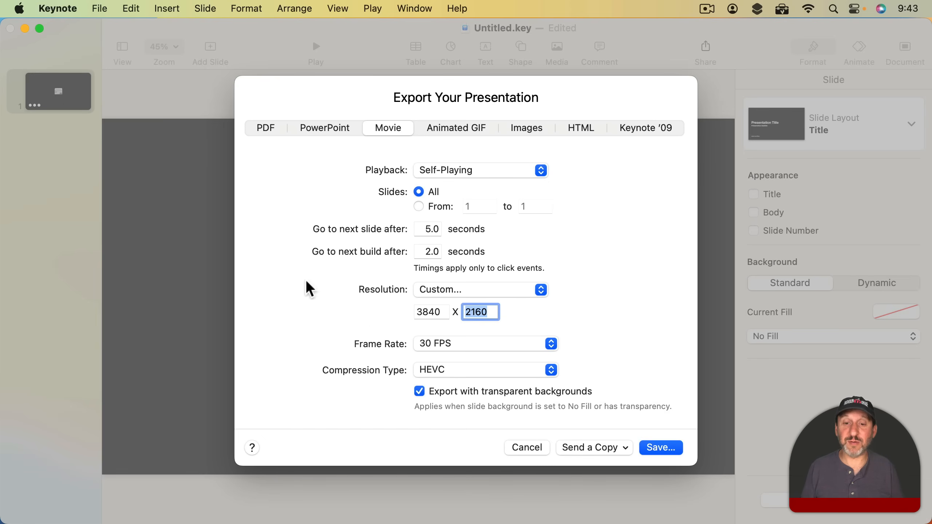
Export the movie to the Desktop as newspaper.mov.
{"action": "left_click", "coordinate": [659, 446]}
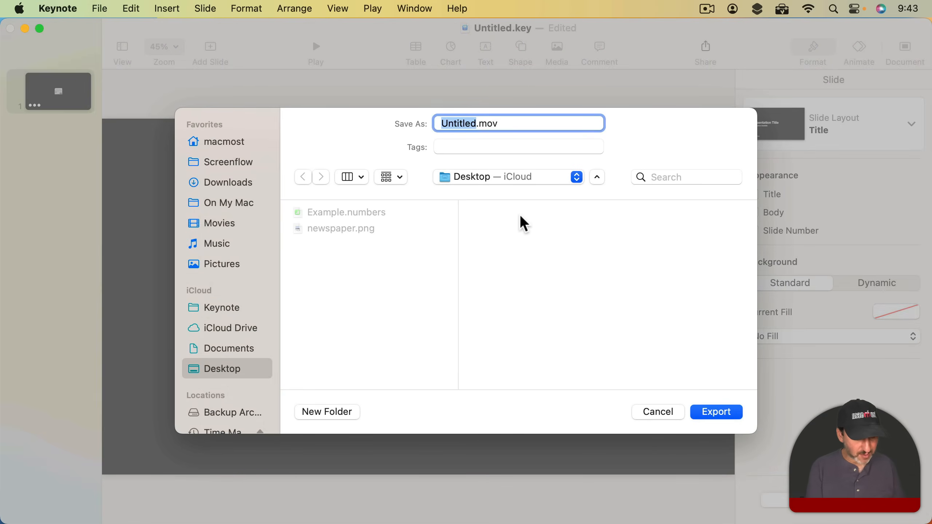
{"action": "type", "text": "newspaper"}
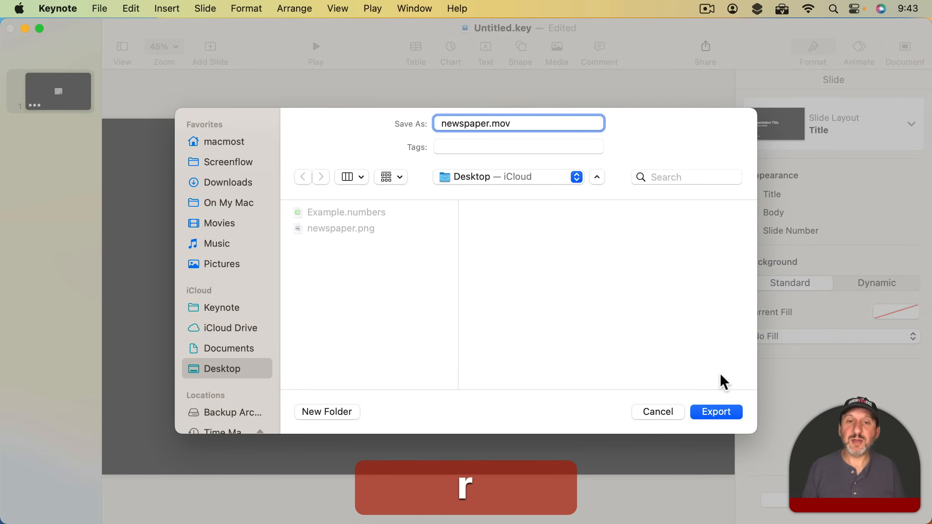
{"action": "left_click", "coordinate": [723, 411]}
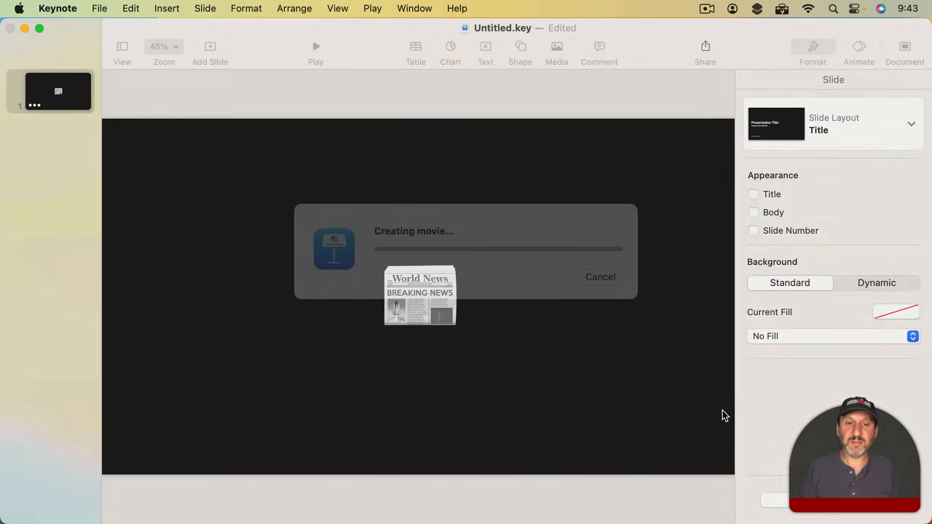
Hide Keynote and preview newspaper.mov from the desktop with Quick Look.
{"action": "key", "text": "super+h"}
{"action": "left_click", "coordinate": [780, 120]}
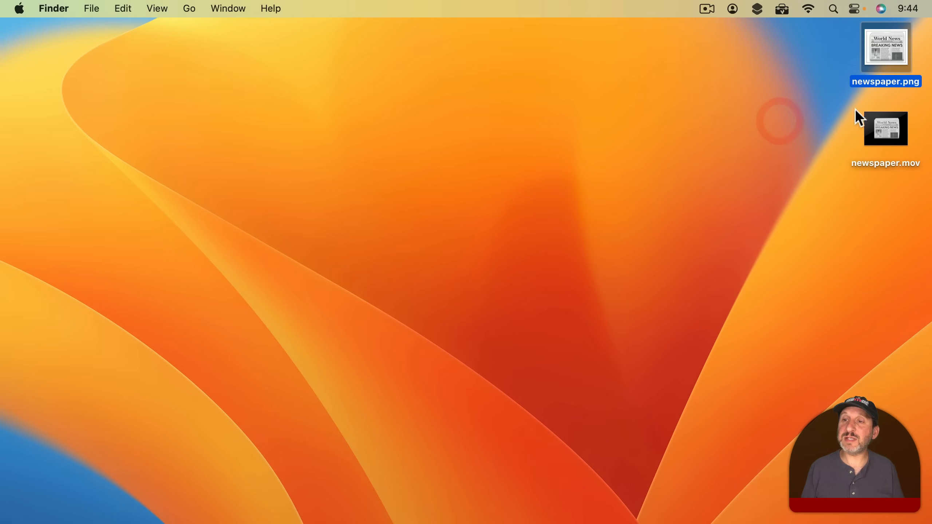
{"action": "left_click", "coordinate": [901, 124]}
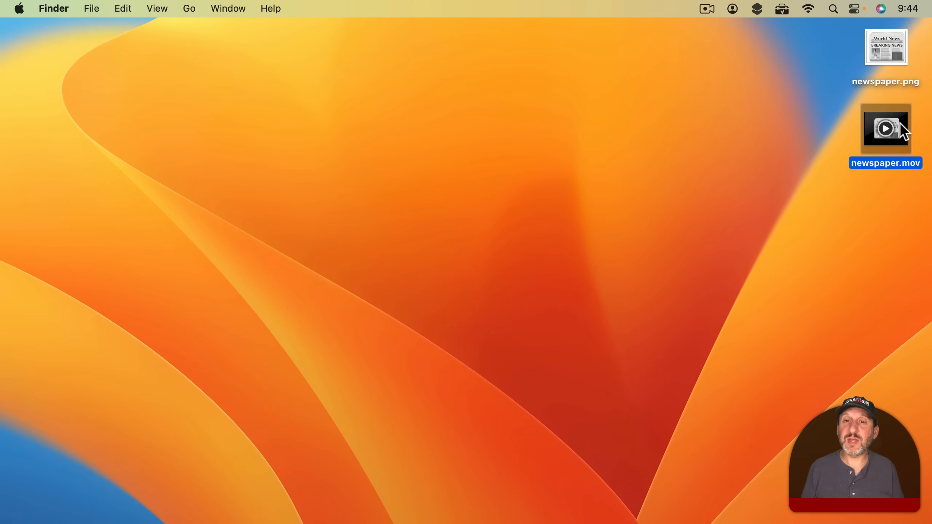
{"action": "key", "text": "space"}
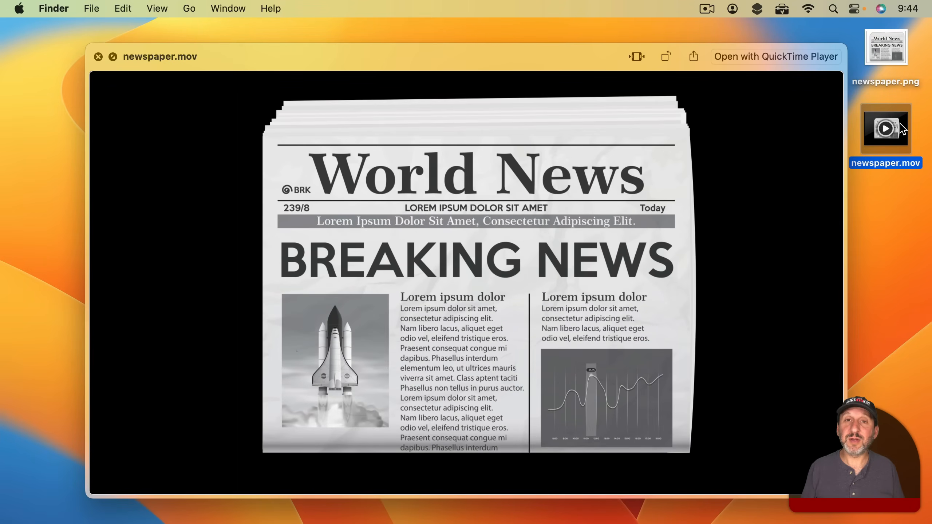
{"action": "key", "text": "space"}
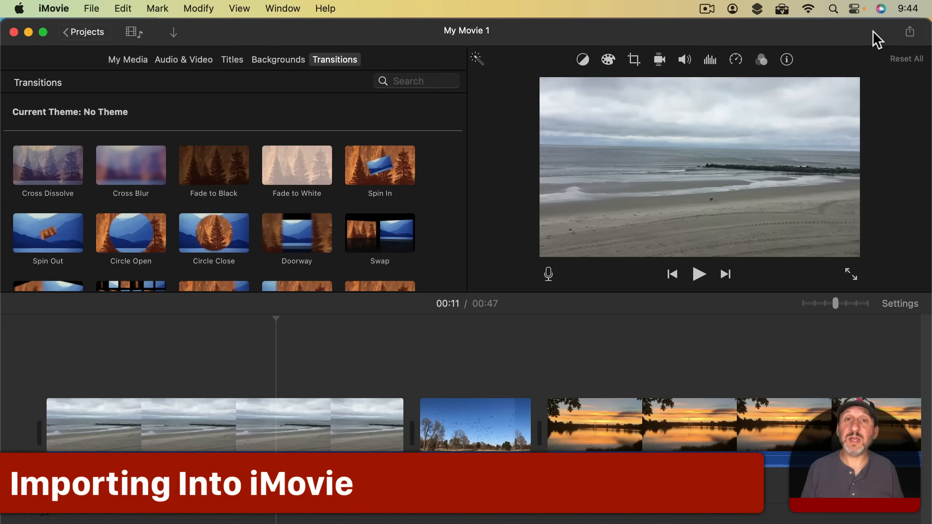
In iMovie, try newspaper.mov as the first clip in the main timeline, play it, and undo the insertion.
{"action": "left_click_drag", "start_coordinate": [872, 30], "coordinate": [839, 30]}
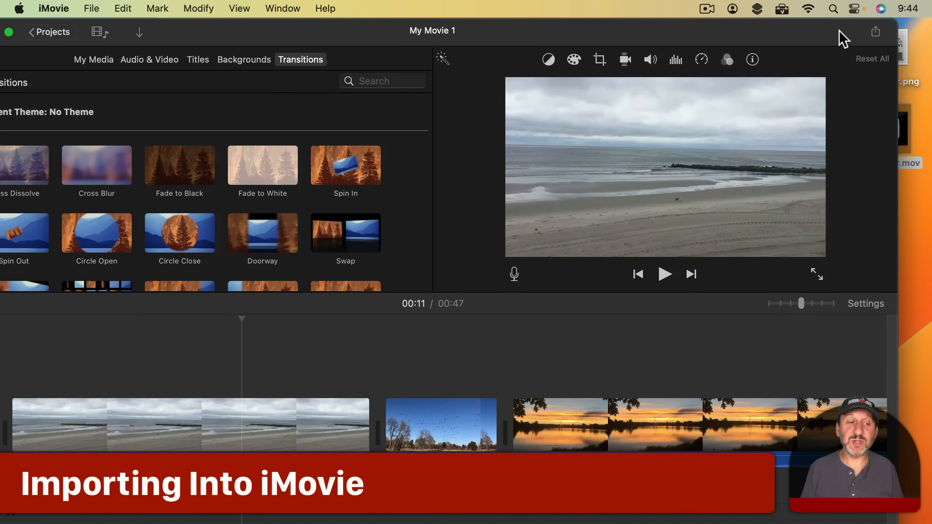
{"action": "left_click_drag", "start_coordinate": [887, 131], "coordinate": [19, 428]}
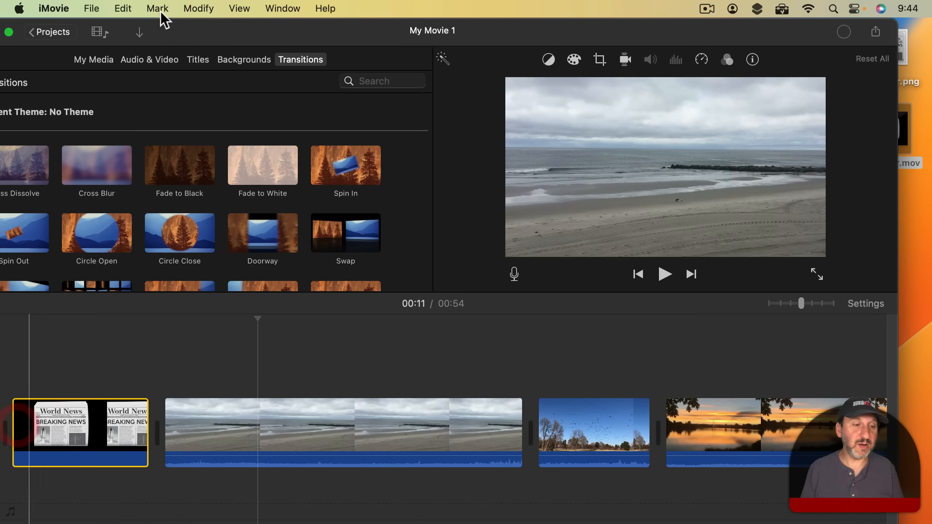
{"action": "left_click_drag", "start_coordinate": [175, 33], "coordinate": [198, 34]}
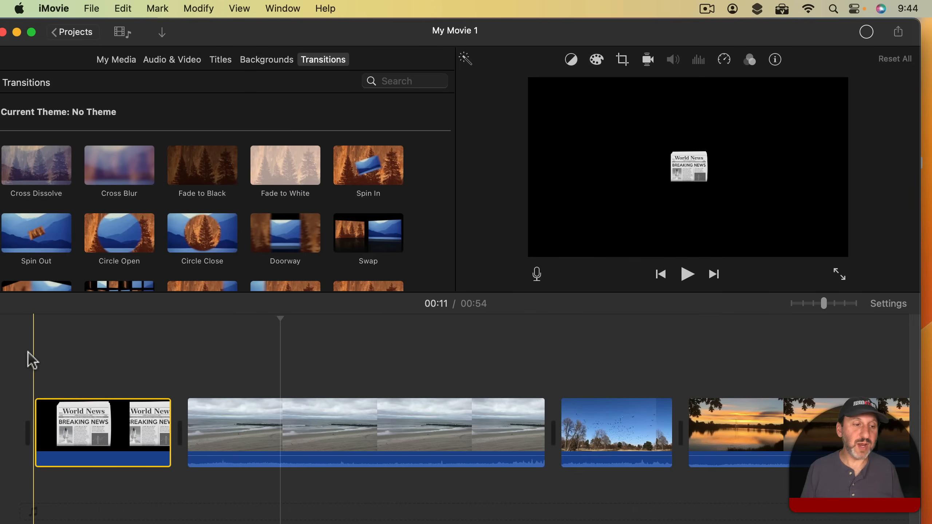
{"action": "key", "text": "space"}
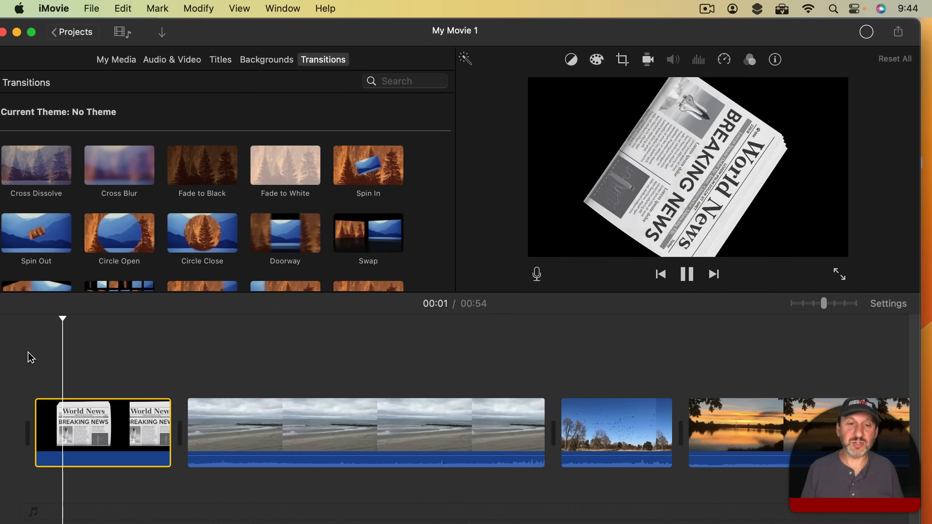
{"action": "key", "text": "space"}
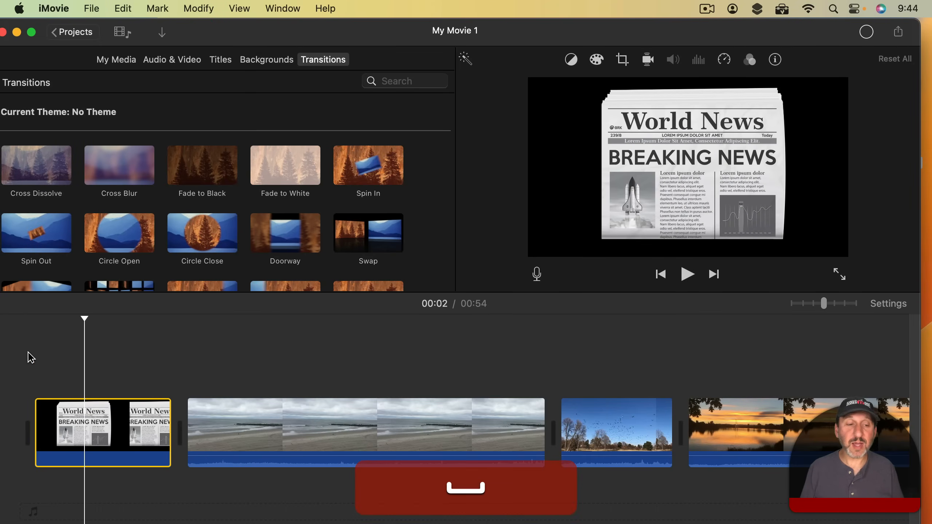
{"action": "key", "text": "super+z"}
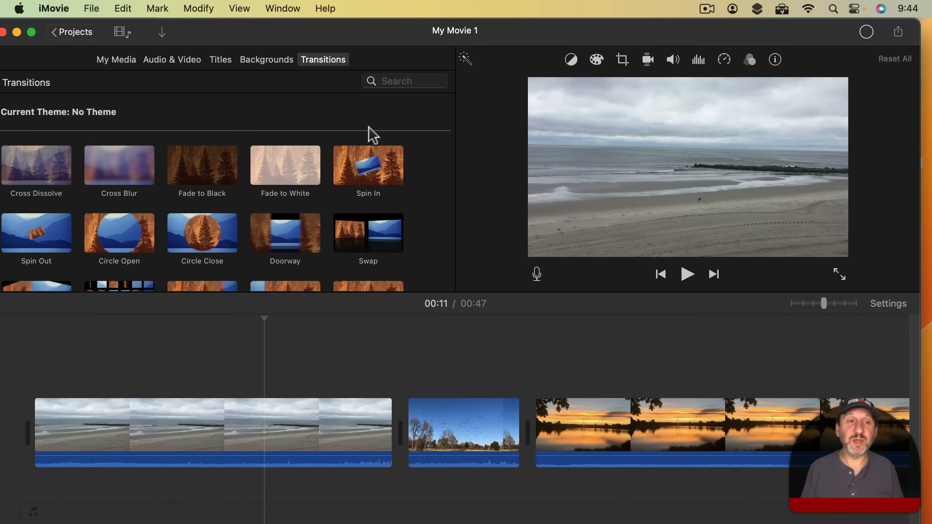
Insert the orange textured background from Maps & Backgrounds at the start of the timeline, before the beach clip.
{"action": "left_click", "coordinate": [272, 63]}
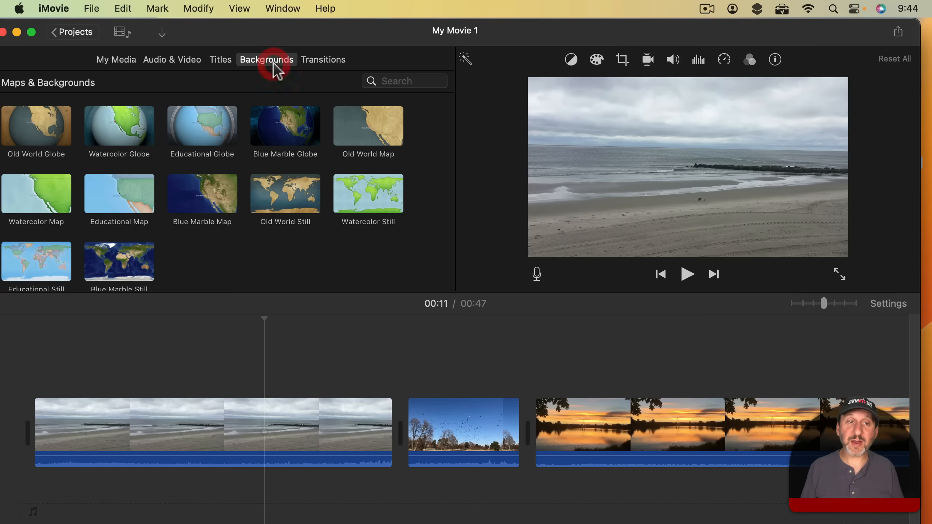
{"action": "scroll", "coordinate": [183, 146], "scroll_direction": "down", "scroll_amount": 5}
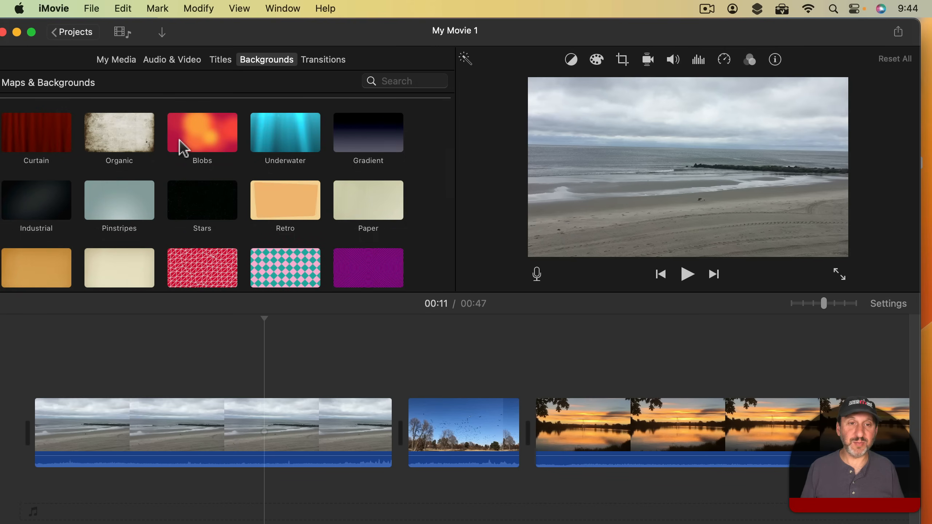
{"action": "left_click_drag", "start_coordinate": [51, 278], "coordinate": [59, 425]}
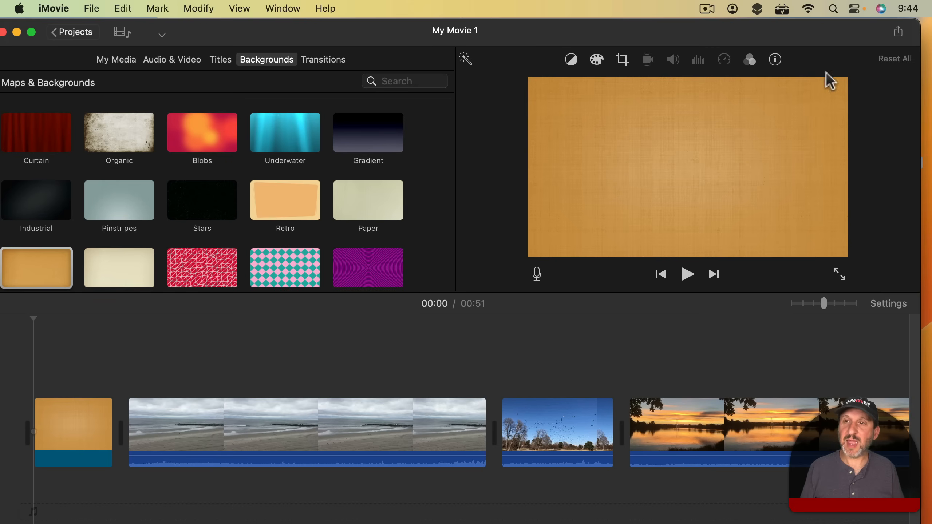
Place newspaper.mov from the desktop as an overlay above the orange background, aligned with the start of the timeline.
{"action": "left_click_drag", "start_coordinate": [851, 36], "coordinate": [832, 35]}
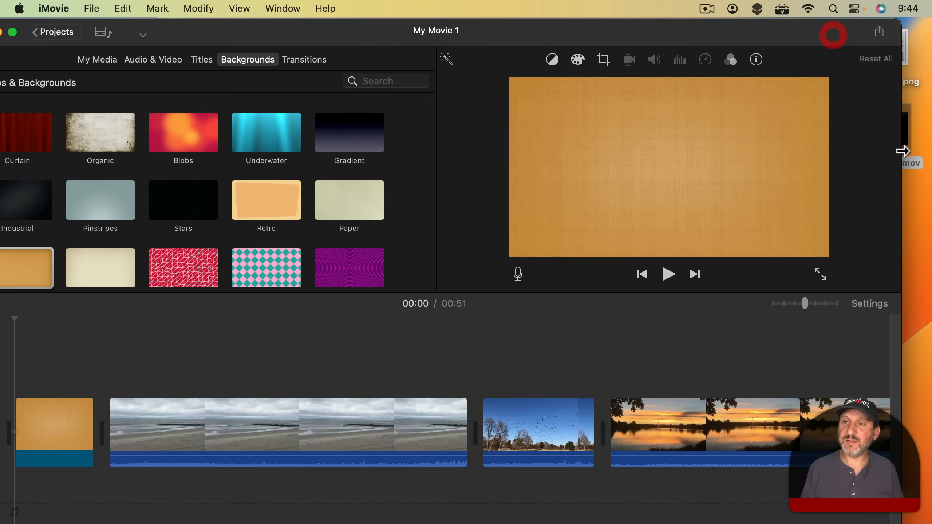
{"action": "left_click_drag", "start_coordinate": [906, 147], "coordinate": [17, 373]}
{"action": "left_click_drag", "start_coordinate": [197, 33], "coordinate": [227, 33]}
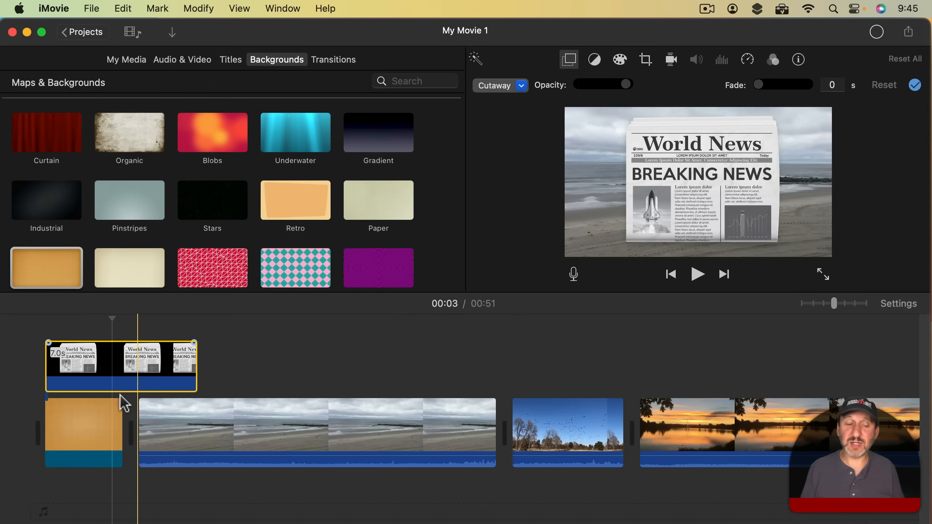
Extend the orange background clip to match the end of the newspaper overlay and play the combined result.
{"action": "left_click", "coordinate": [103, 429]}
{"action": "left_click_drag", "start_coordinate": [120, 418], "coordinate": [184, 422]}
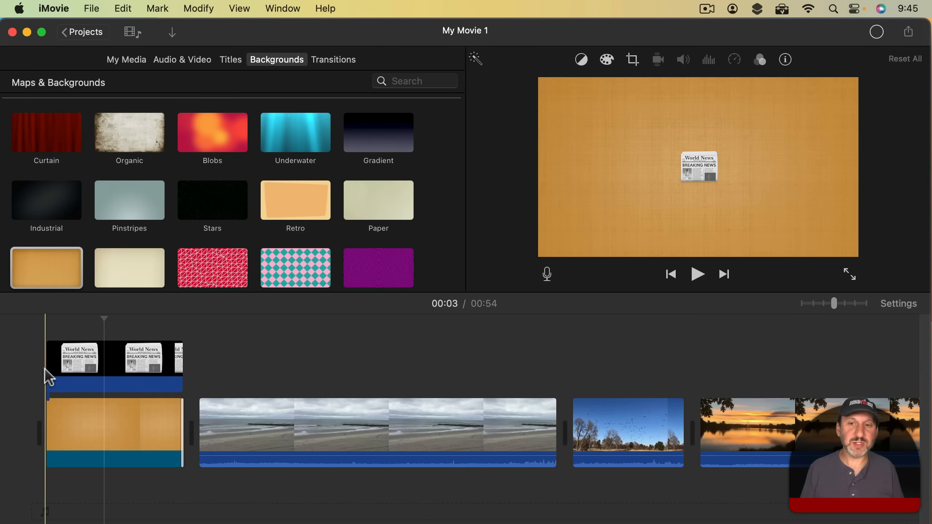
{"action": "key", "text": "space"}
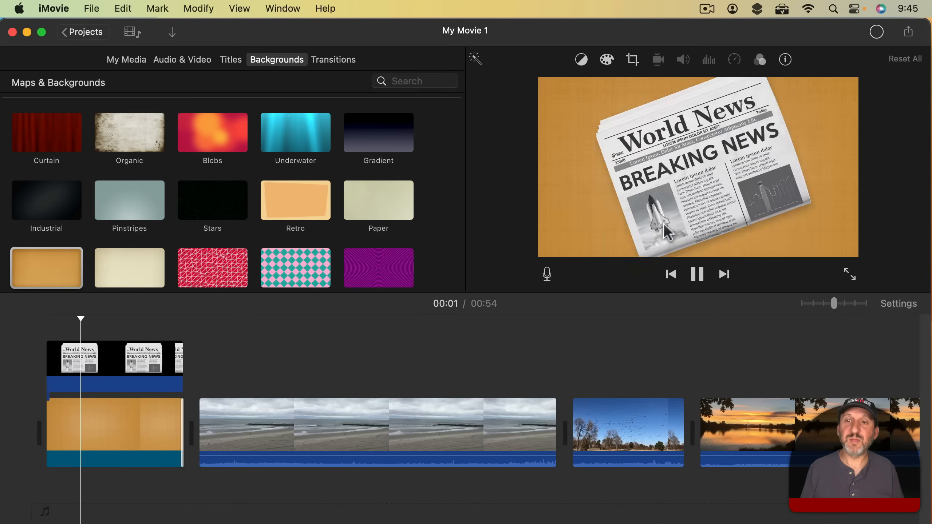
{"action": "key", "text": "space"}
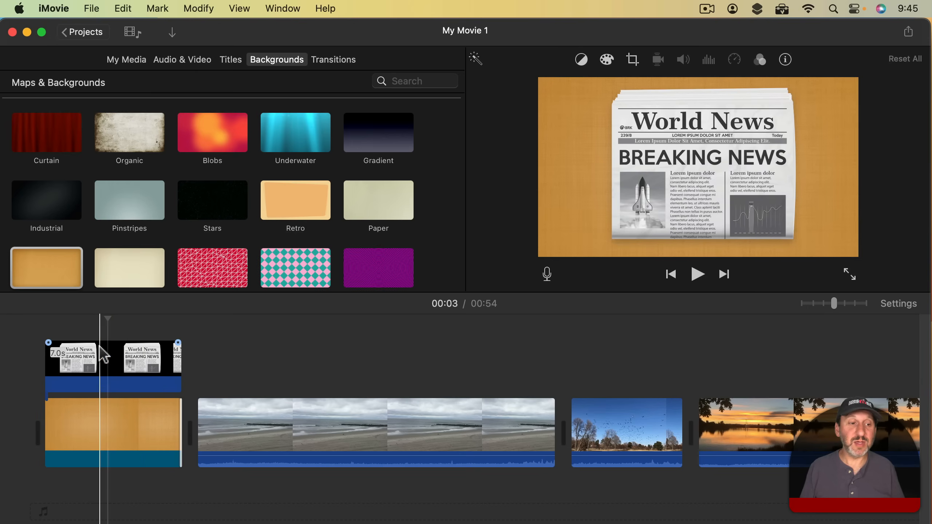
Select the newspaper overlay clip and examine its video overlay settings, including the overlay types available besides Cutaway.
{"action": "left_click_drag", "start_coordinate": [98, 365], "coordinate": [343, 354]}
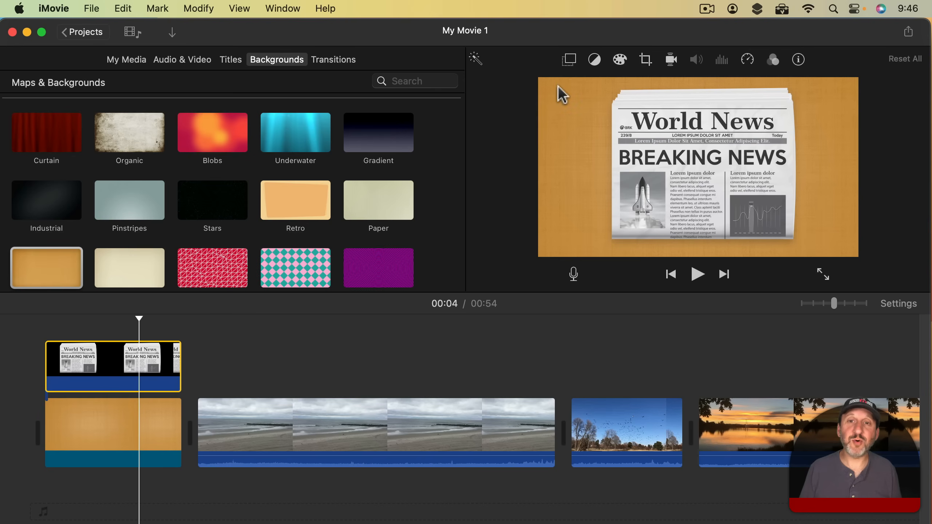
{"action": "left_click", "coordinate": [569, 60]}
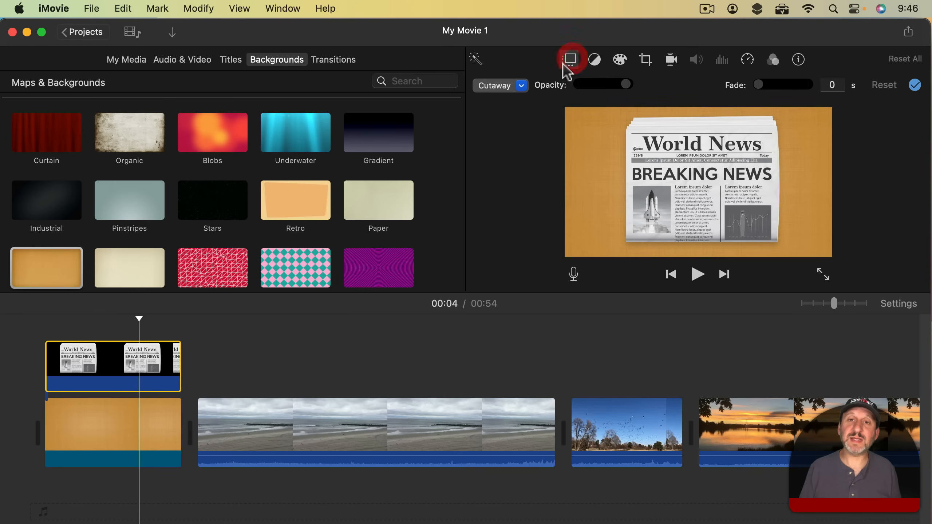
{"action": "left_click", "coordinate": [522, 86]}
{"action": "left_click", "coordinate": [425, 304]}
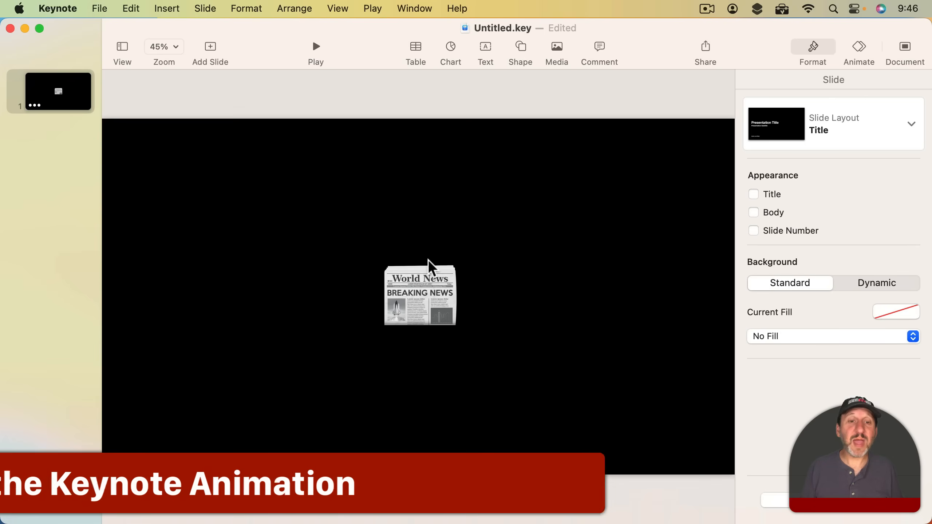
Back in Keynote, select the newspaper image on the slide and open its image settings with the file replacement option.
{"action": "left_click", "coordinate": [416, 292]}
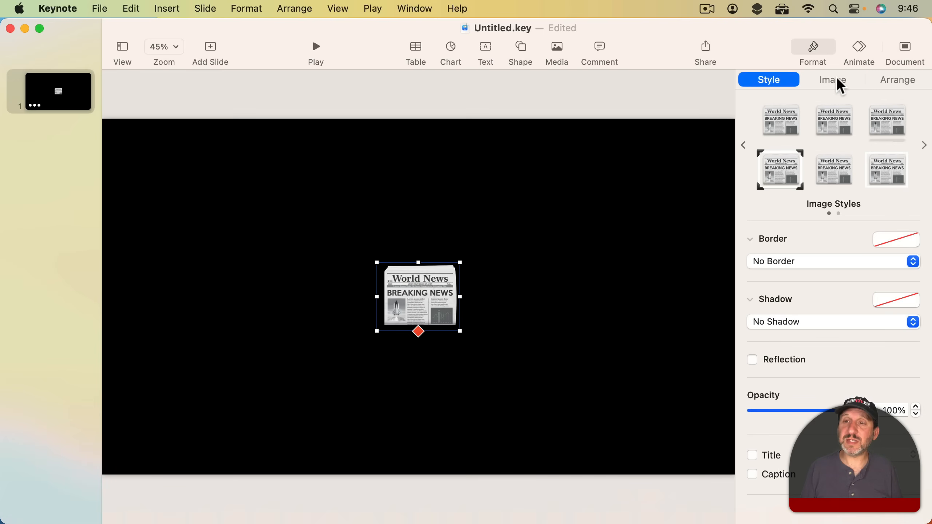
{"action": "left_click", "coordinate": [838, 79]}
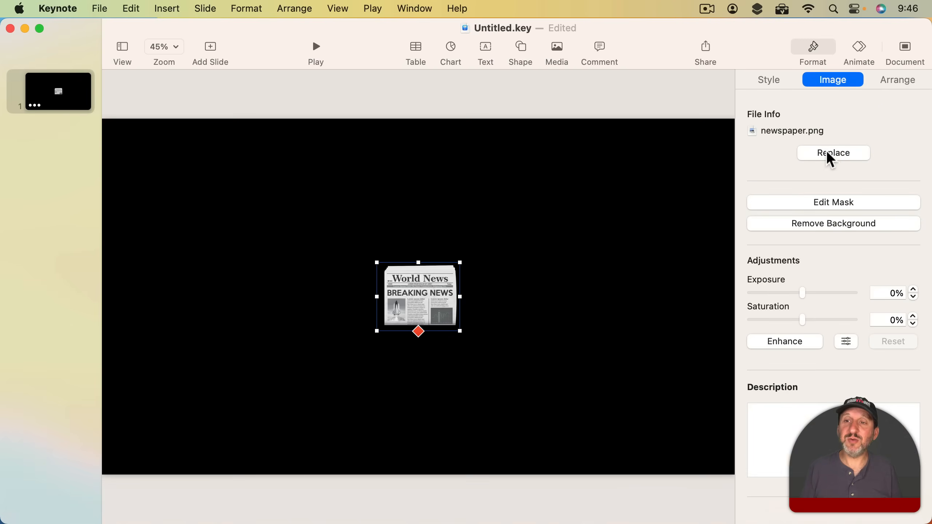